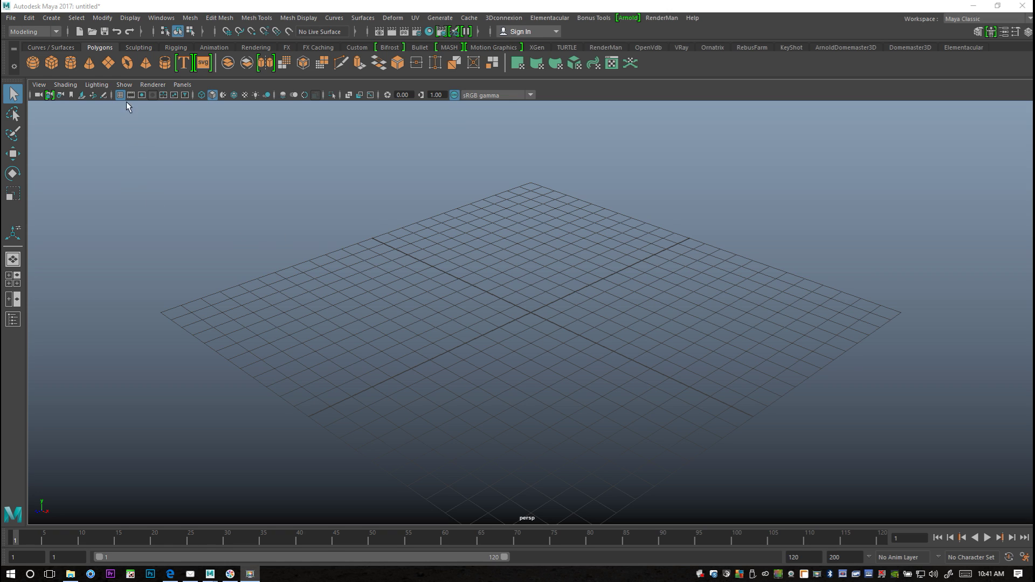
# Create a polygon plane at the grid centre and set its width and height subdivisions to 1.
pyautogui.click(108, 63)
pyautogui.scroll(6, 600, 358)
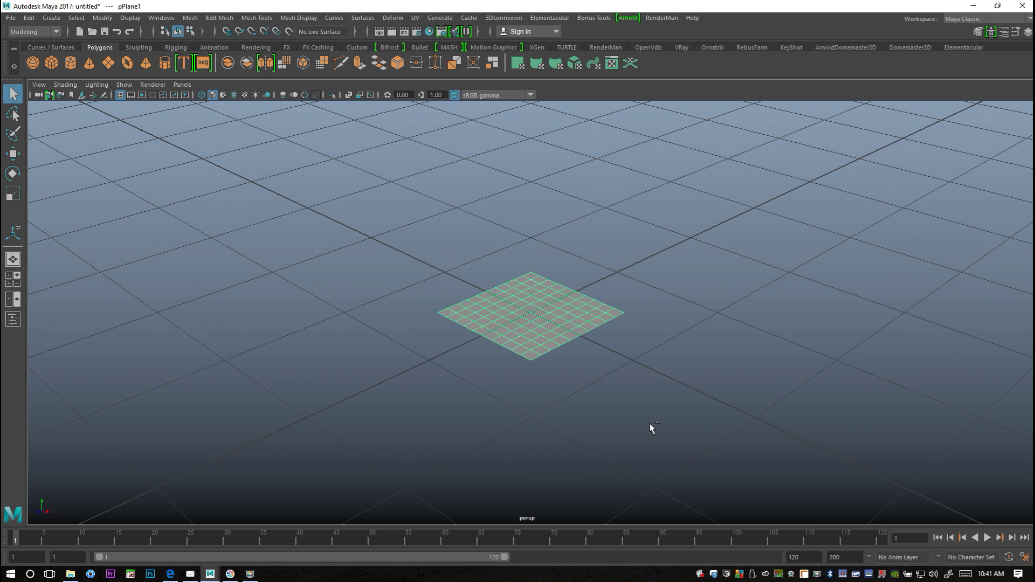
pyautogui.hotkey('ctrl', 'a')
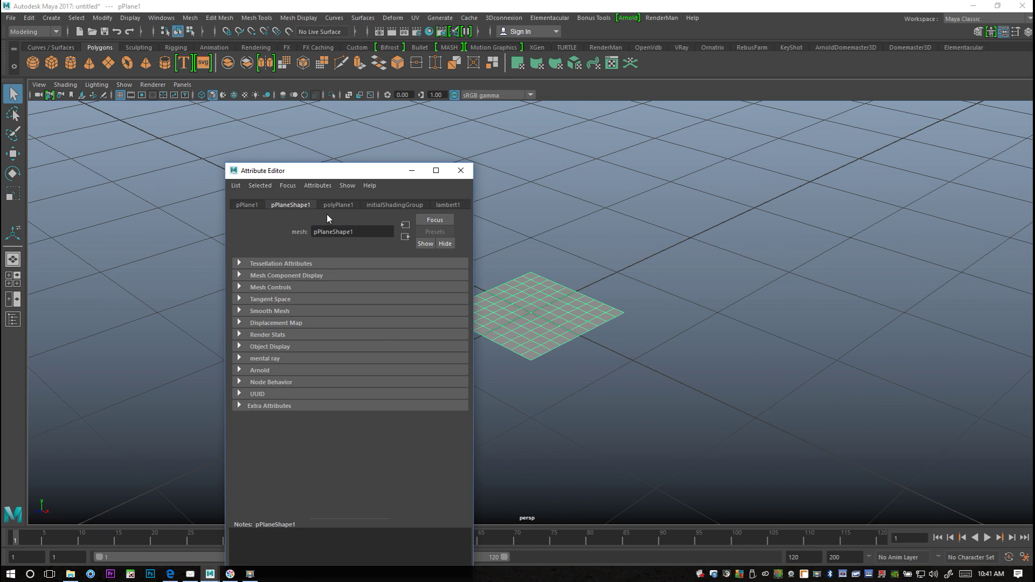
pyautogui.click(339, 205)
pyautogui.doubleClick(337, 300)
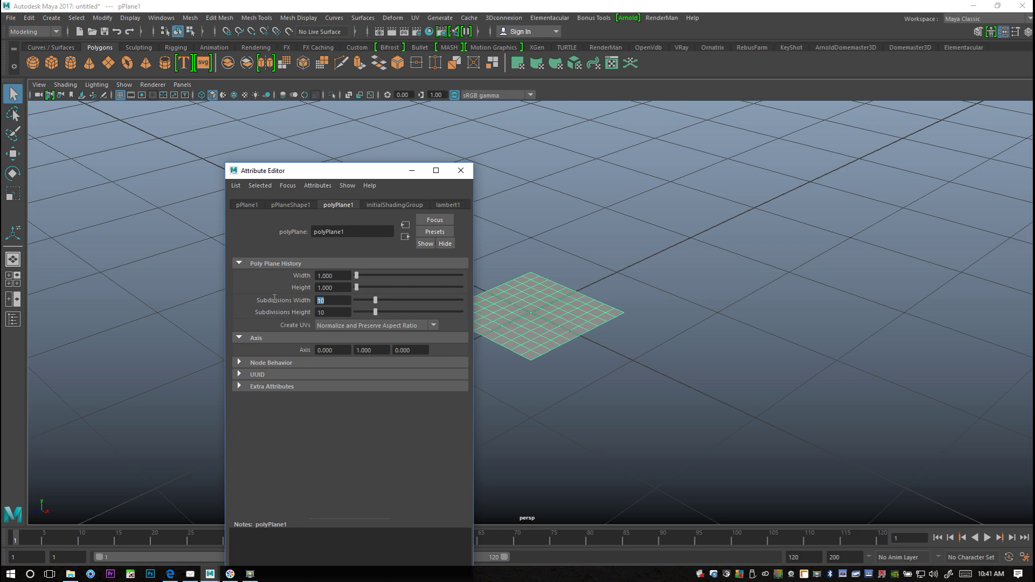
pyautogui.write('1')
pyautogui.press('Tab')
pyautogui.write('1')
pyautogui.click(461, 171)
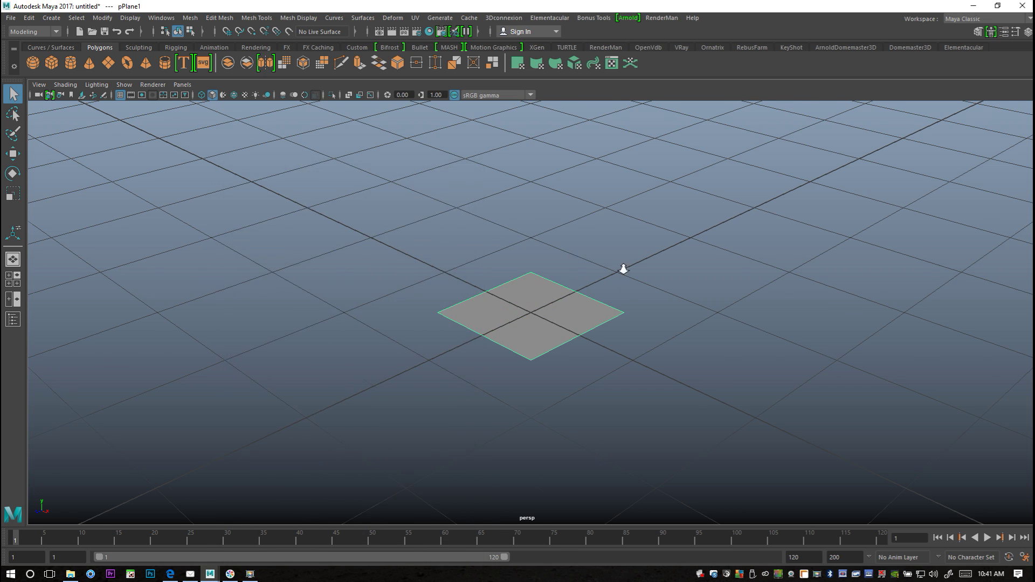
# Extrude one edge of the plane, moving it upward and outward along Z to form a long sloped face.
pyautogui.scroll(3, 622, 268)
pyautogui.keyDown('alt'); pyautogui.moveTo(638, 299); pyautogui.dragTo(632, 353); pyautogui.keyUp('alt')
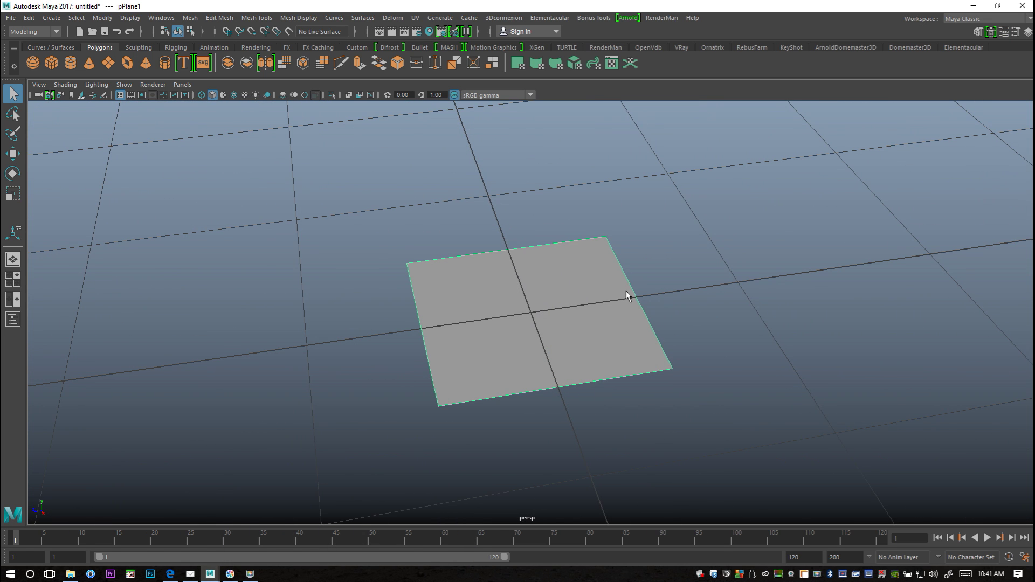
pyautogui.moveTo(626, 291); pyautogui.dragTo(623, 224, button='right')
pyautogui.click(643, 317)
pyautogui.hotkey('ctrl', 'e')
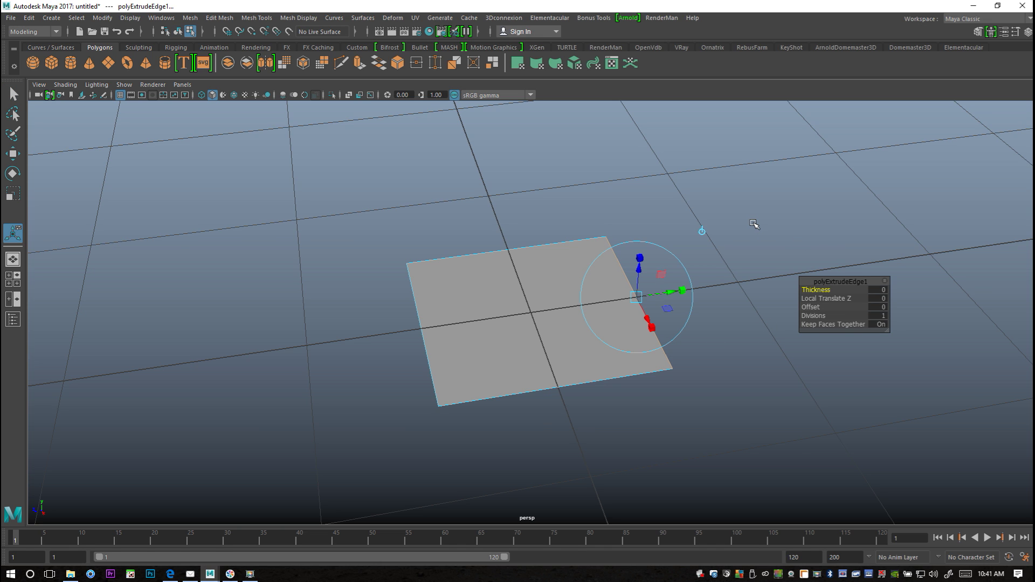
pyautogui.press('w')
pyautogui.scroll(-3, 626, 339)
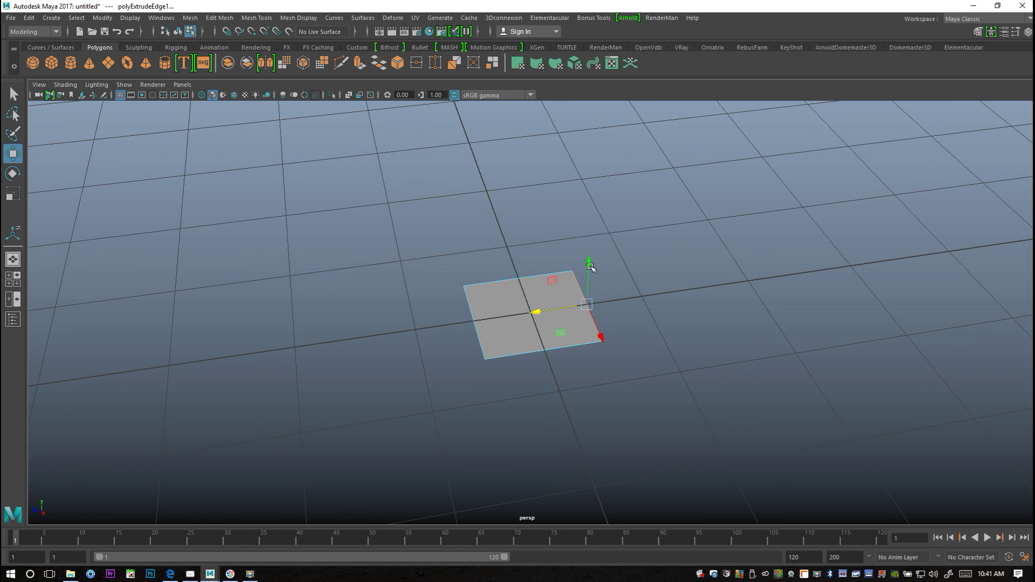
pyautogui.moveTo(590, 267); pyautogui.dragTo(622, 50)
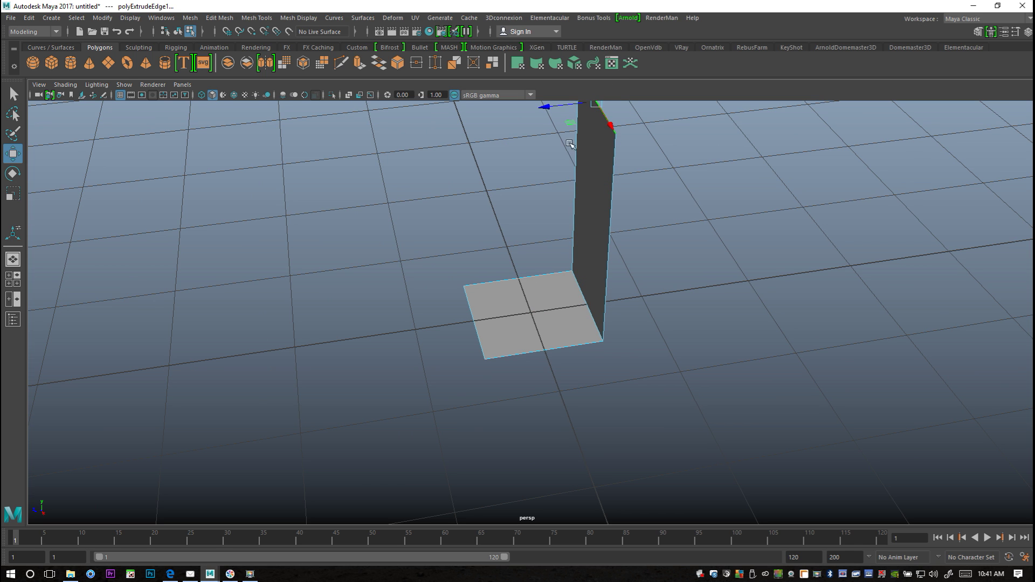
pyautogui.moveTo(548, 106); pyautogui.dragTo(824, 126)
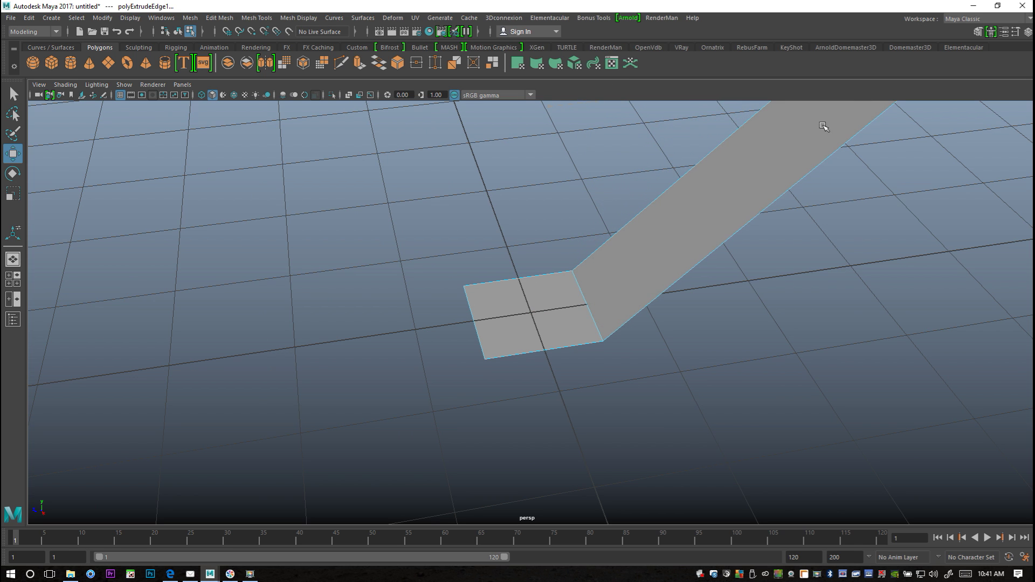
# Extrude the slope's upper edge outward along Z to form a short horizontal ledge.
pyautogui.scroll(-3, 804, 308)
pyautogui.keyDown('alt'); pyautogui.moveTo(804, 308); pyautogui.dragTo(613, 405); pyautogui.keyUp('alt')
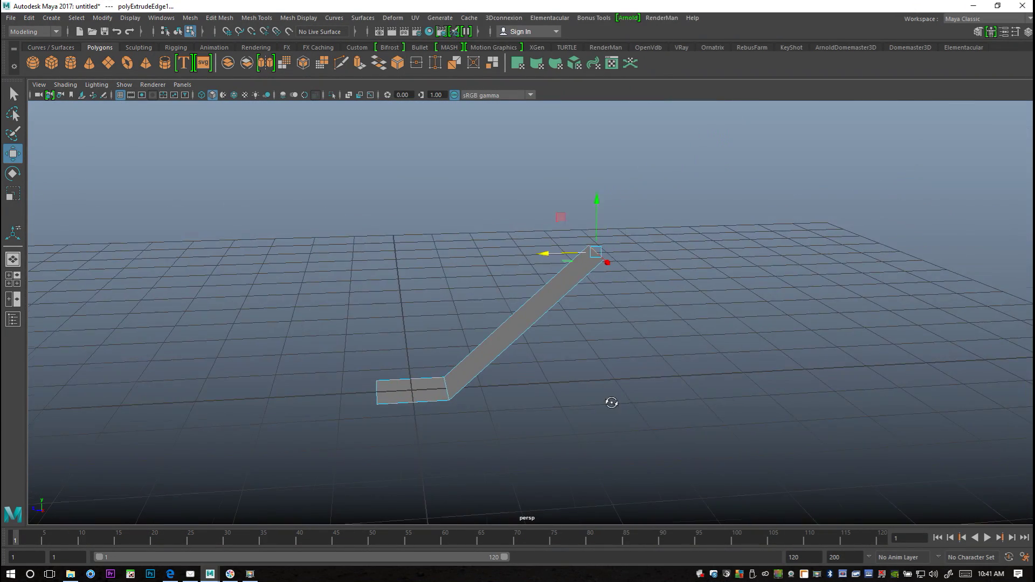
pyautogui.hotkey('ctrl', 'e')
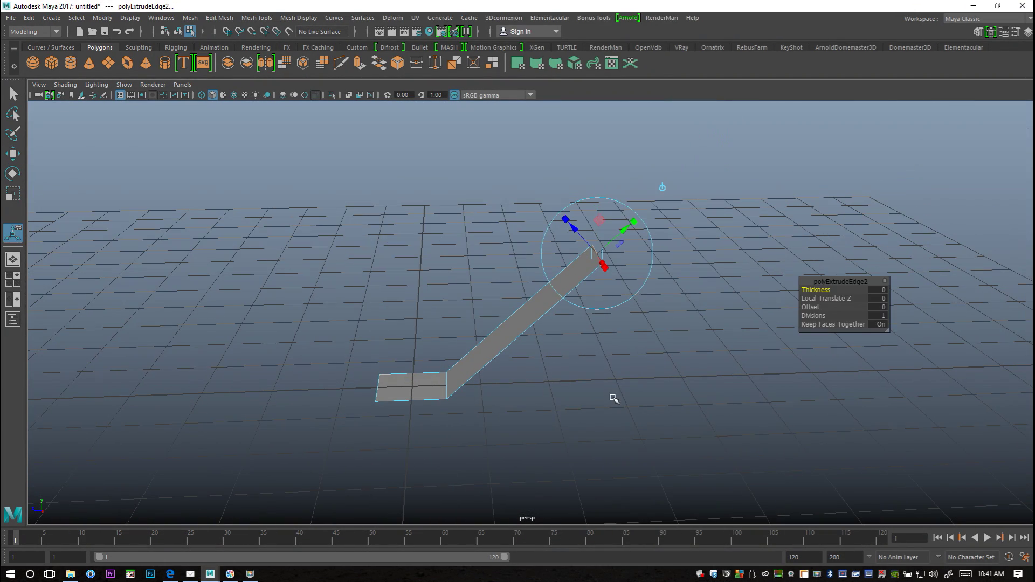
pyautogui.press('w')
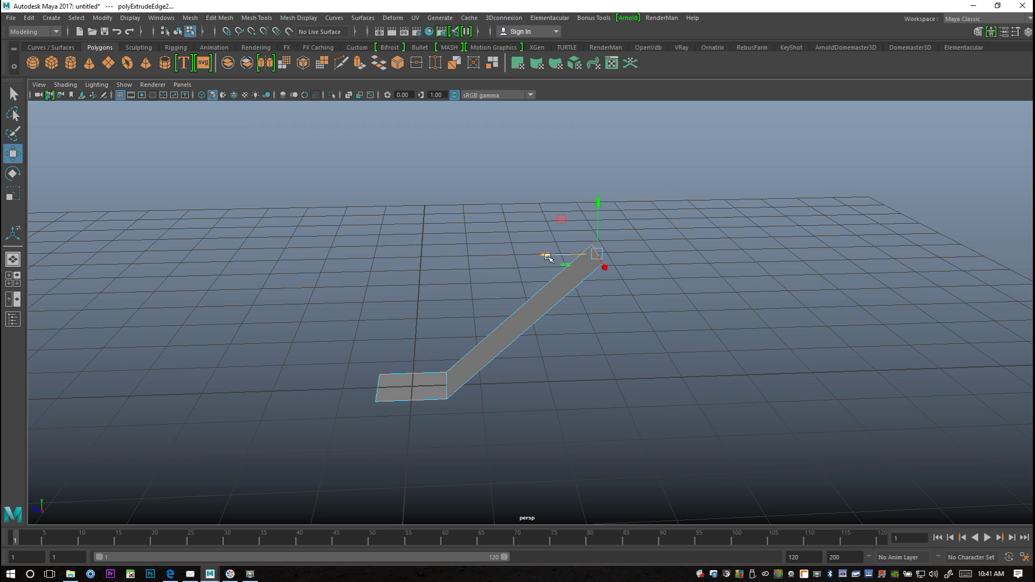
pyautogui.moveTo(548, 257); pyautogui.dragTo(611, 261)
pyautogui.keyDown('alt'); pyautogui.moveTo(523, 381); pyautogui.dragTo(590, 377); pyautogui.keyUp('alt')
# Extrude only the border edges along both long sides of the strip, scaling them outward along X to widen the surface.
pyautogui.moveTo(554, 250); pyautogui.dragTo(542, 215, button='right')
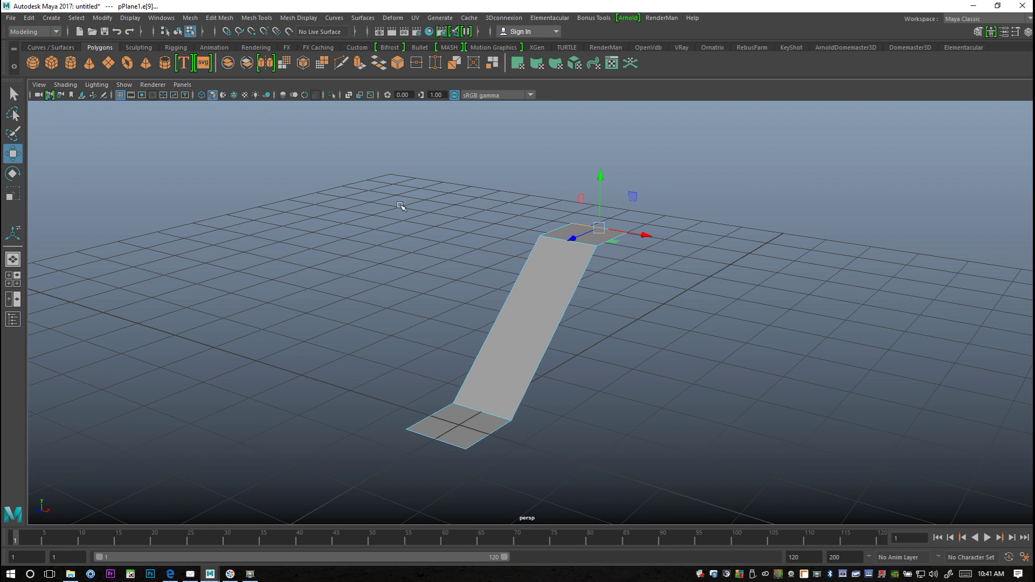
pyautogui.moveTo(282, 182); pyautogui.dragTo(717, 482)
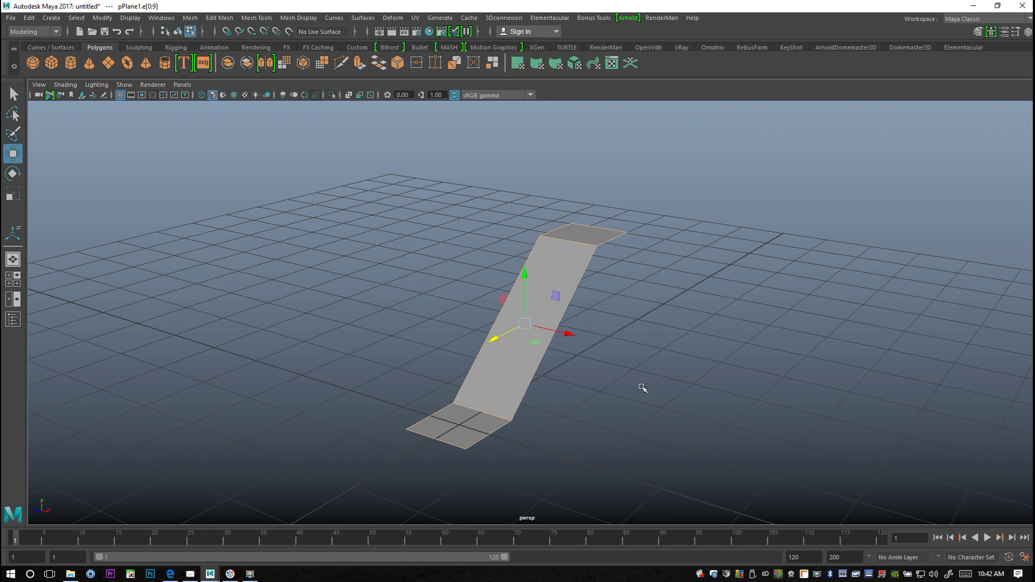
pyautogui.keyDown('alt'); pyautogui.moveTo(642, 387); pyautogui.dragTo(707, 392); pyautogui.keyUp('alt')
pyautogui.keyDown('ctrl'); pyautogui.click(531, 219); pyautogui.keyUp('ctrl')
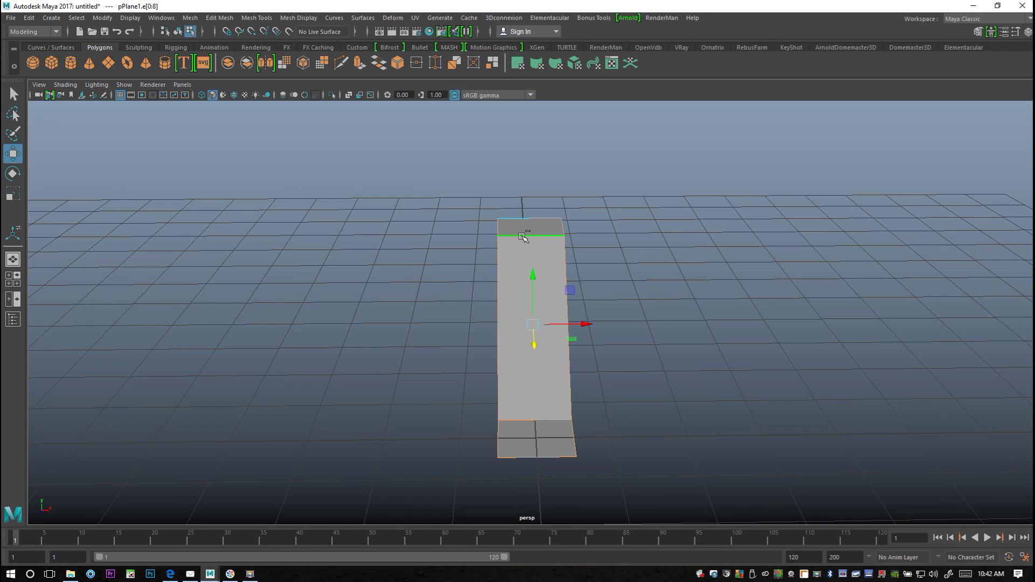
pyautogui.keyDown('ctrl'); pyautogui.click(523, 235); pyautogui.keyUp('ctrl')
pyautogui.keyDown('ctrl'); pyautogui.click(529, 420); pyautogui.keyUp('ctrl')
pyautogui.keyDown('ctrl'); pyautogui.click(528, 456); pyautogui.keyUp('ctrl')
pyautogui.scroll(-2, 701, 397)
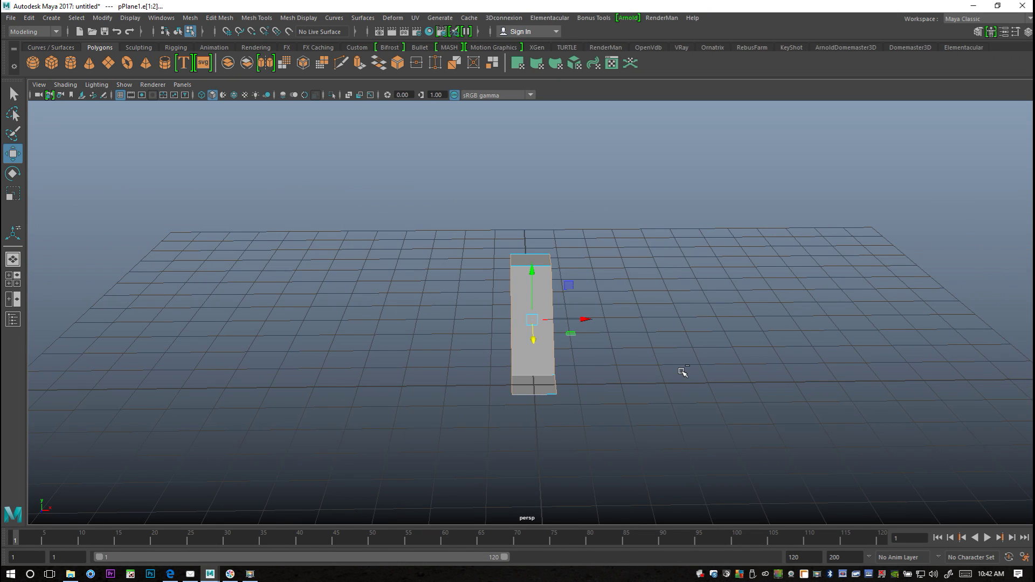
pyautogui.hotkey('ctrl', 'e')
pyautogui.press('r')
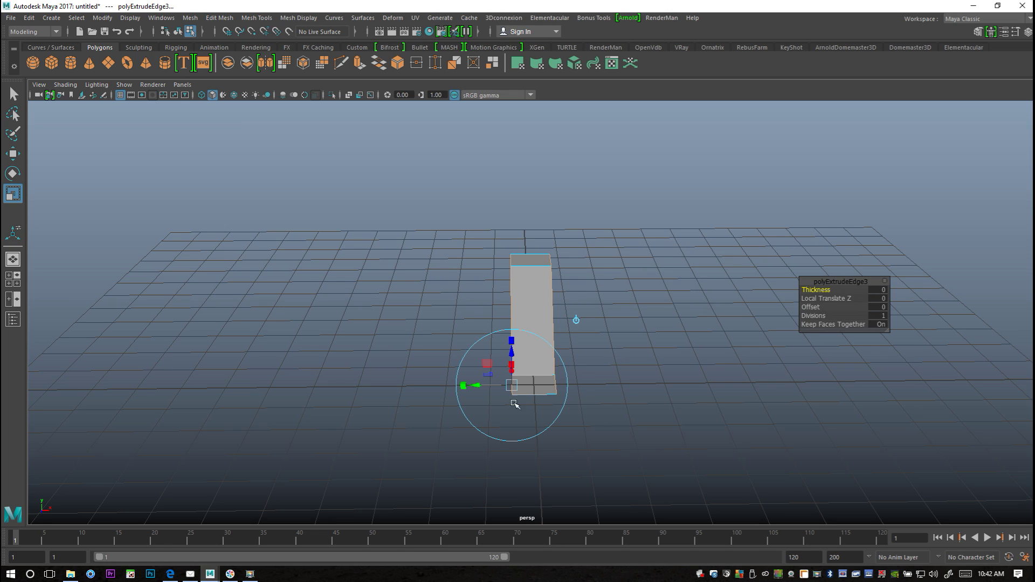
pyautogui.moveTo(581, 319); pyautogui.dragTo(832, 348)
# Bevel the two inner edge lines running across the ledge, slope and base with a fraction of 0.1.
pyautogui.keyDown('alt'); pyautogui.moveTo(814, 357); pyautogui.dragTo(846, 363, button='right'); pyautogui.keyUp('alt')
pyautogui.keyDown('alt'); pyautogui.moveTo(846, 363); pyautogui.dragTo(831, 382); pyautogui.keyUp('alt')
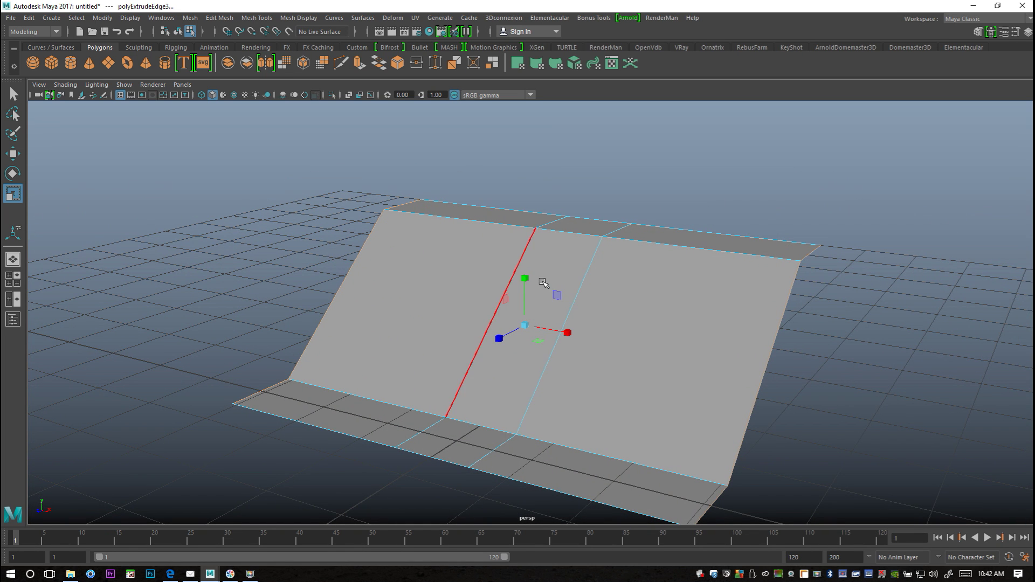
pyautogui.keyDown('alt'); pyautogui.moveTo(543, 282); pyautogui.dragTo(538, 280); pyautogui.keyUp('alt')
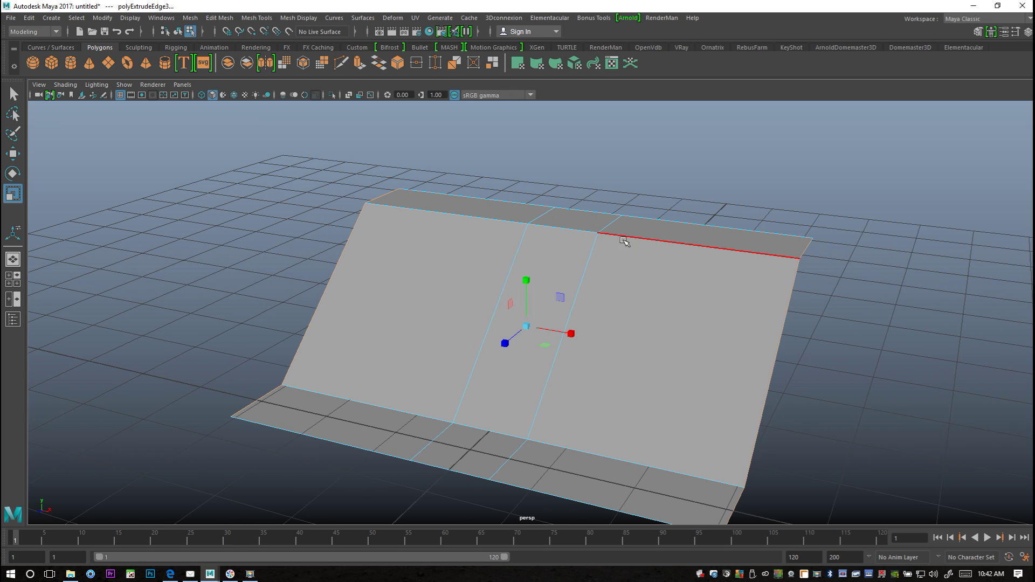
pyautogui.click(611, 222)
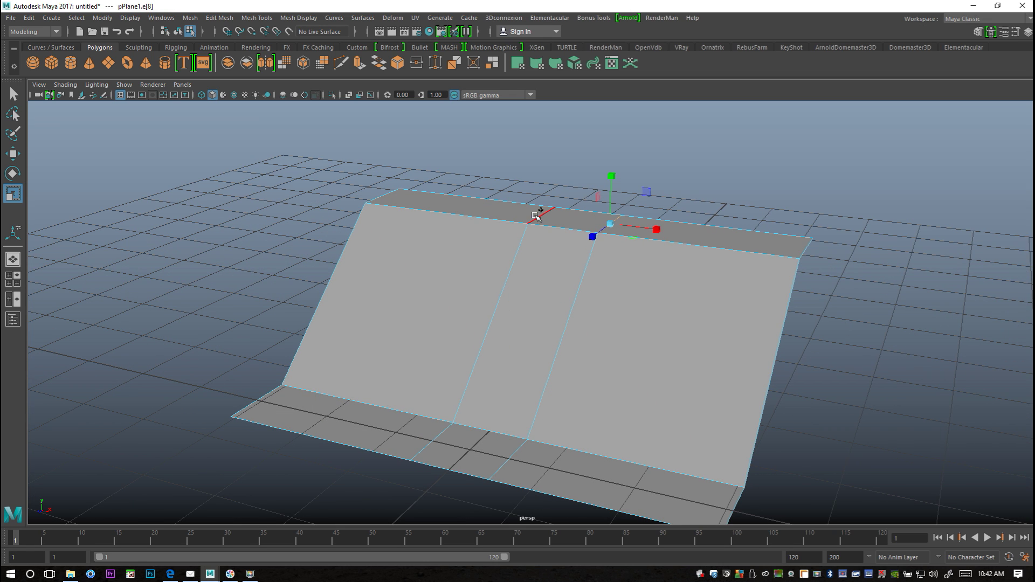
pyautogui.doubleClick(515, 245)
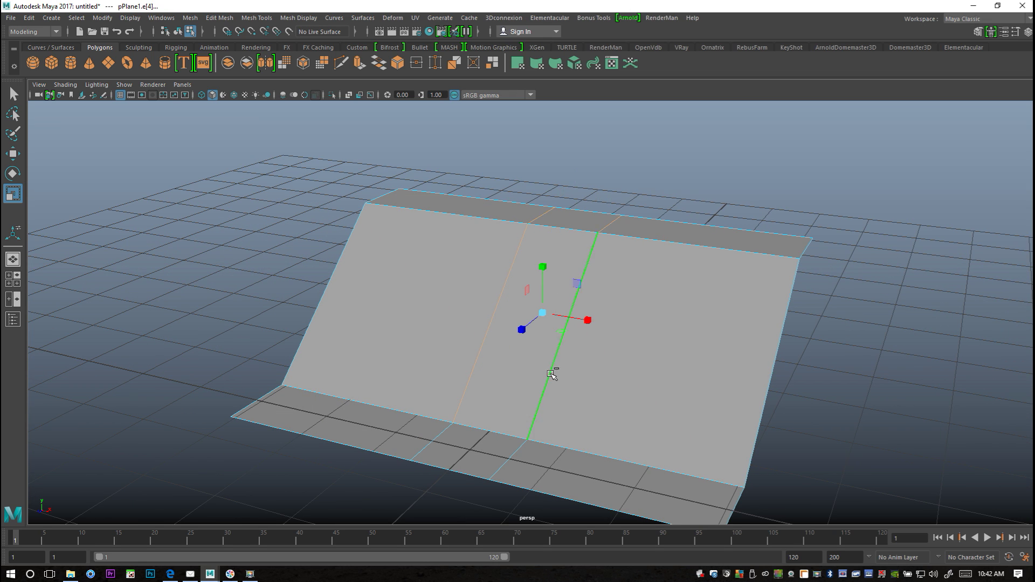
pyautogui.keyDown('shift'); pyautogui.doubleClick(515, 452); pyautogui.keyUp('shift')
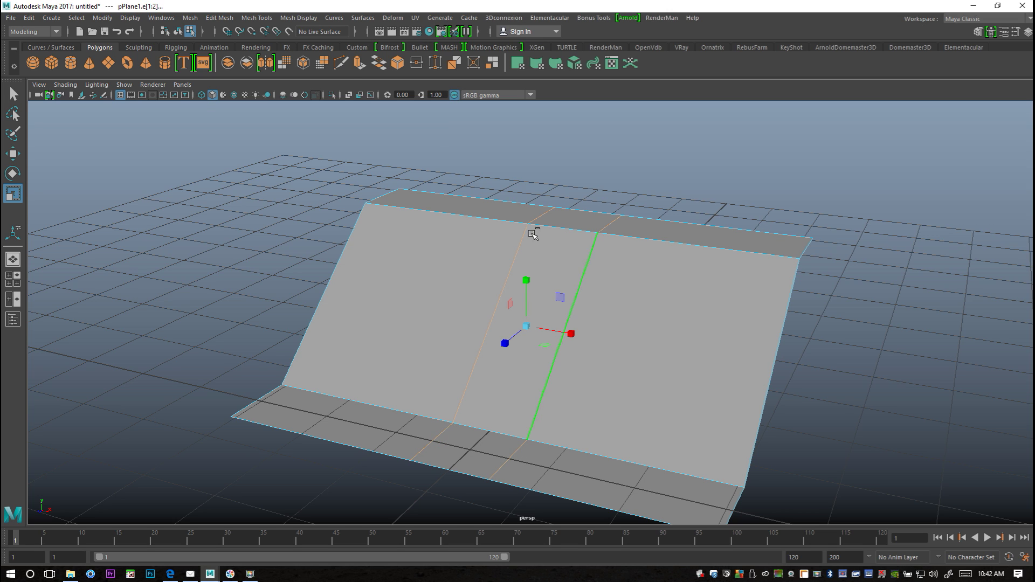
pyautogui.click(218, 18)
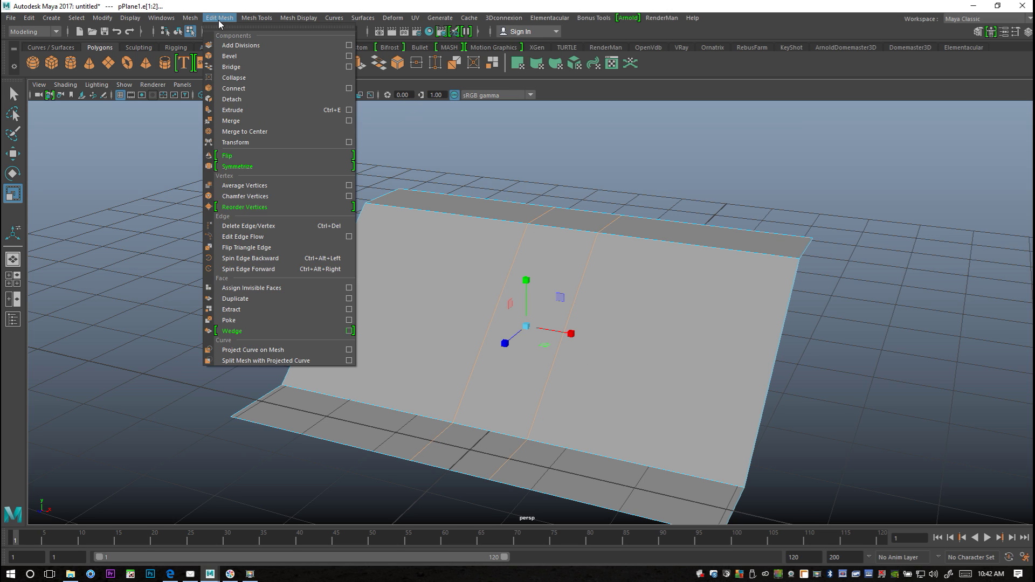
pyautogui.click(253, 56)
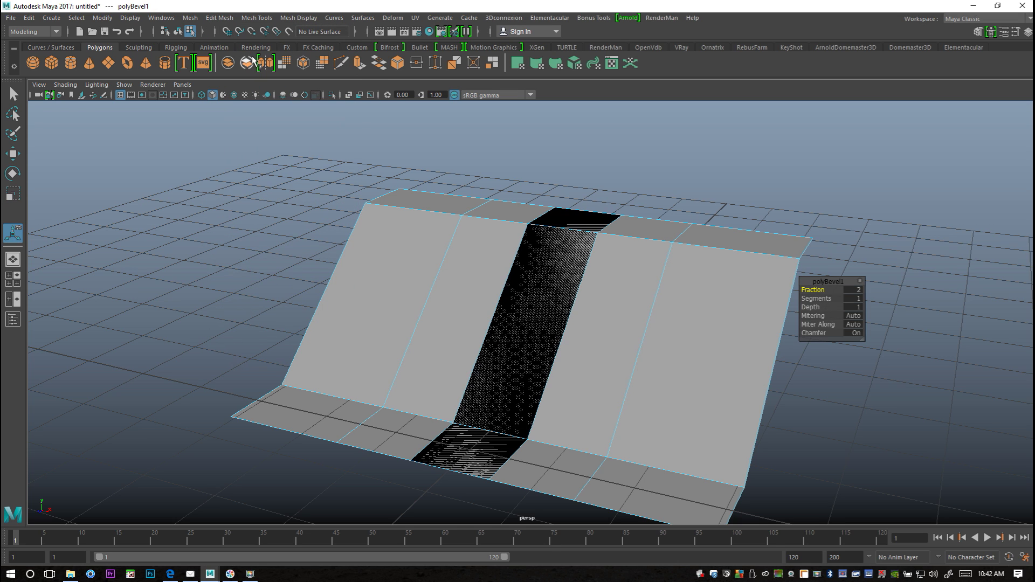
pyautogui.click(852, 291)
pyautogui.write('0.1')
pyautogui.press('Return')
pyautogui.scroll(4, 568, 303)
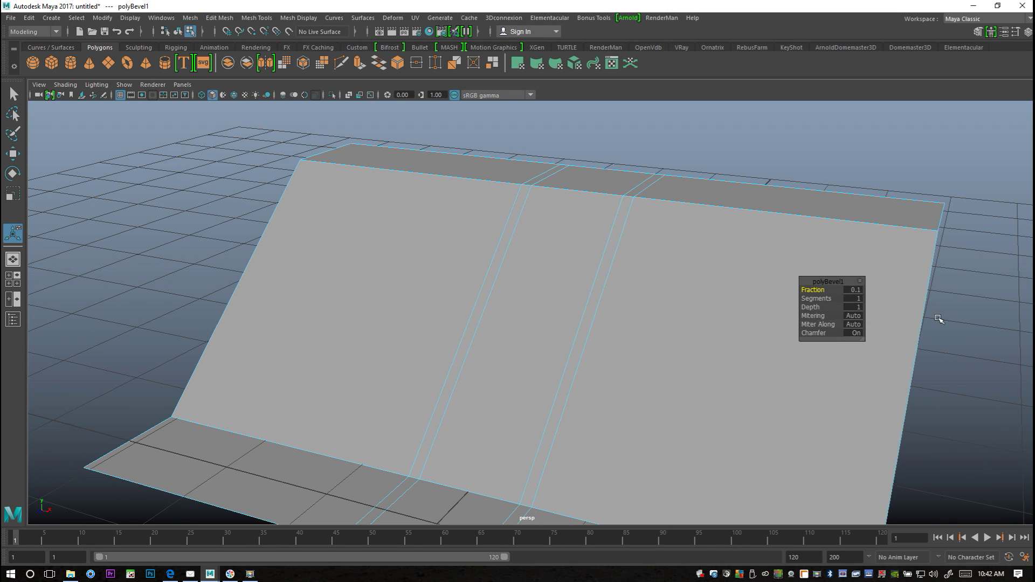
# Tighten the bevel of the two inner edge lines to a fraction of 0.01.
pyautogui.click(853, 290)
pyautogui.write('0.0')
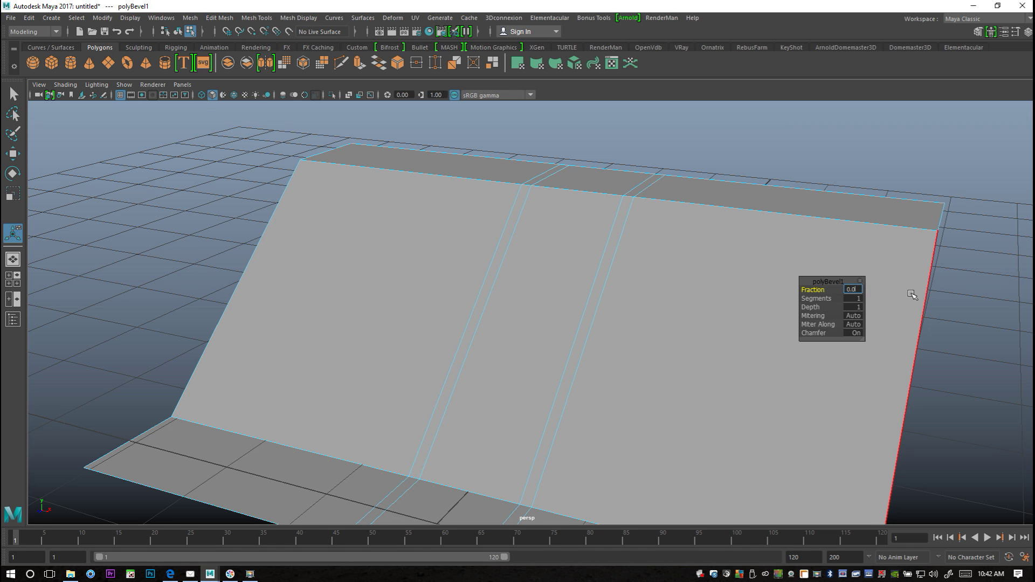
pyautogui.write('1')
pyautogui.press('Return')
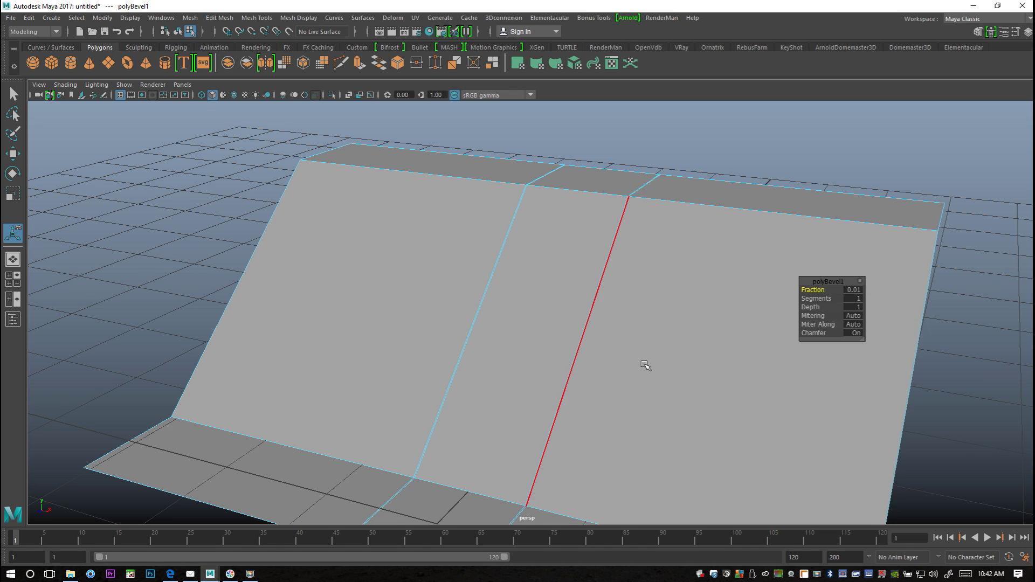
pyautogui.scroll(5, 646, 363)
pyautogui.scroll(-5, 718, 359)
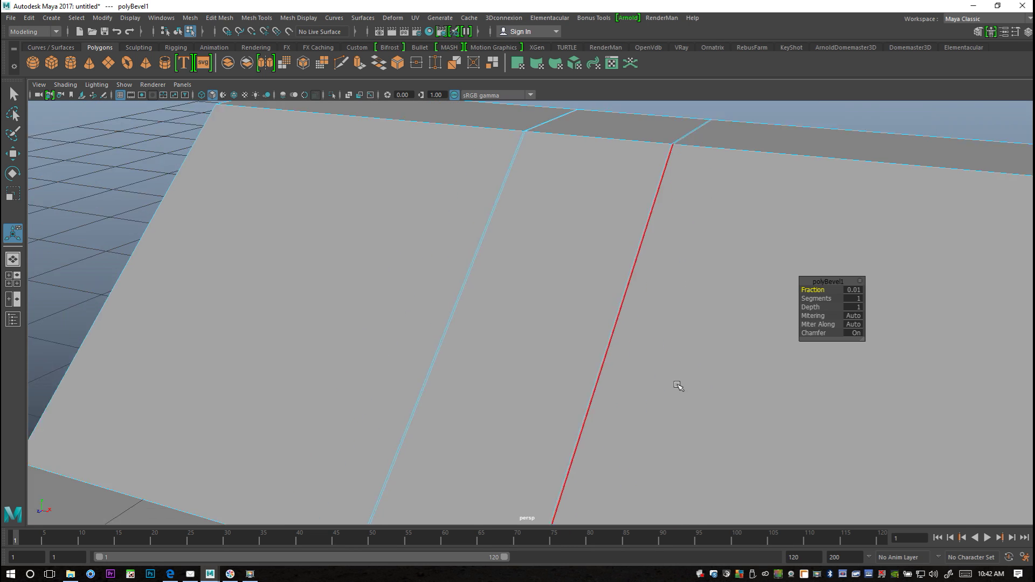
# Insert a horizontal edge loop across the middle of the slope, maintaining equal distance from edge.
pyautogui.click(299, 17)
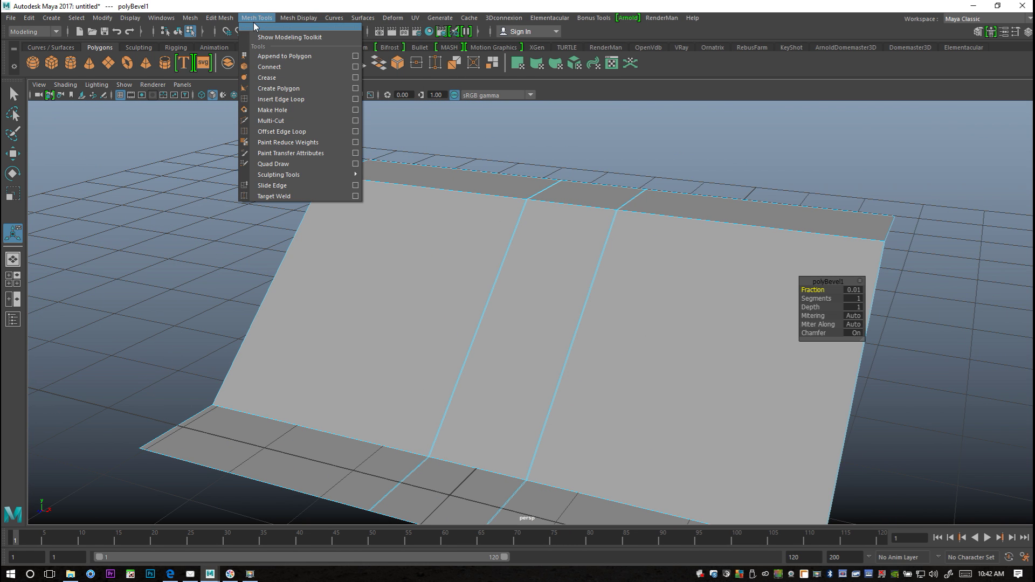
pyautogui.click(354, 99)
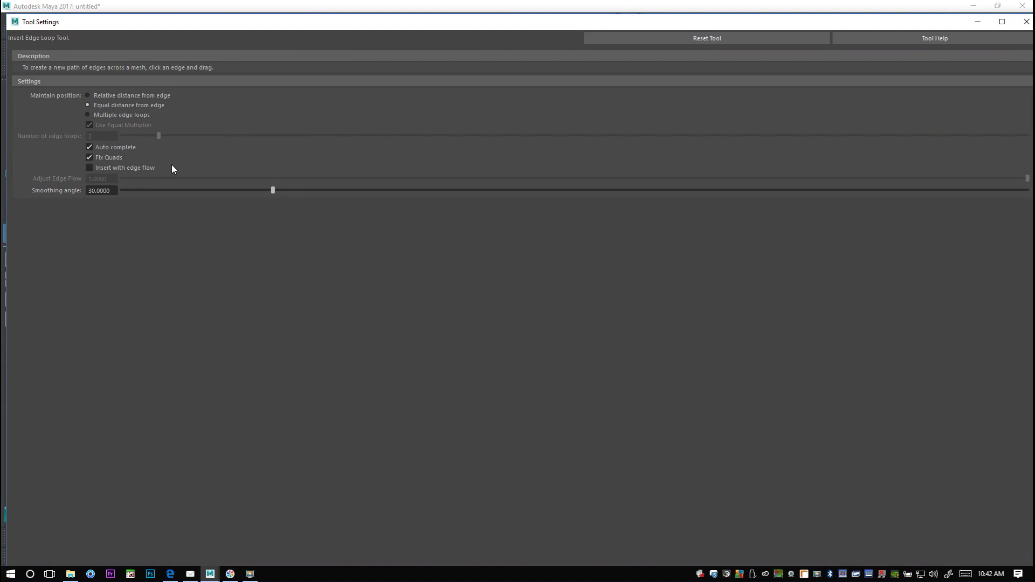
pyautogui.click(978, 21)
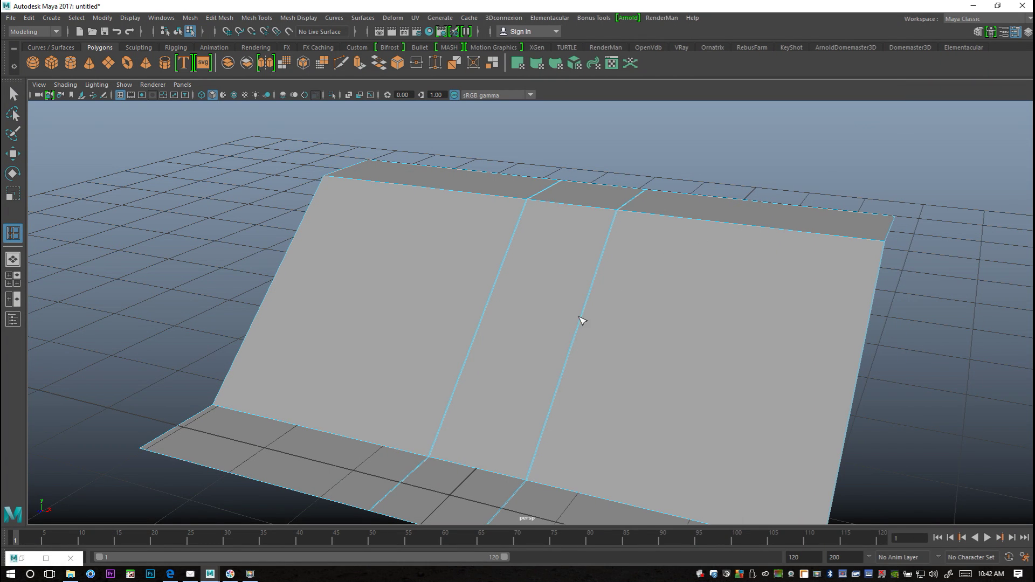
pyautogui.click(582, 321)
pyautogui.click(48, 559)
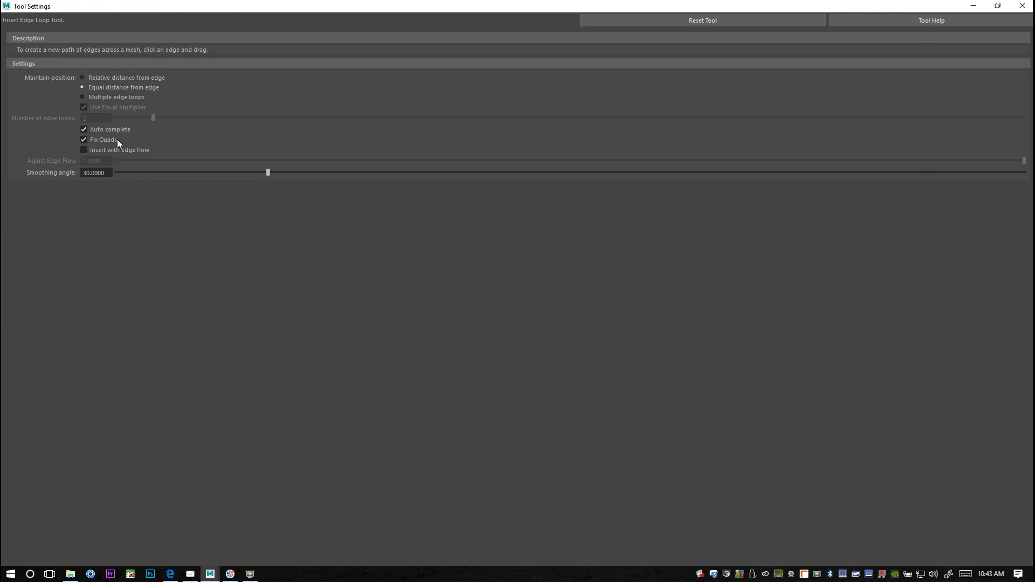
pyautogui.click(1023, 6)
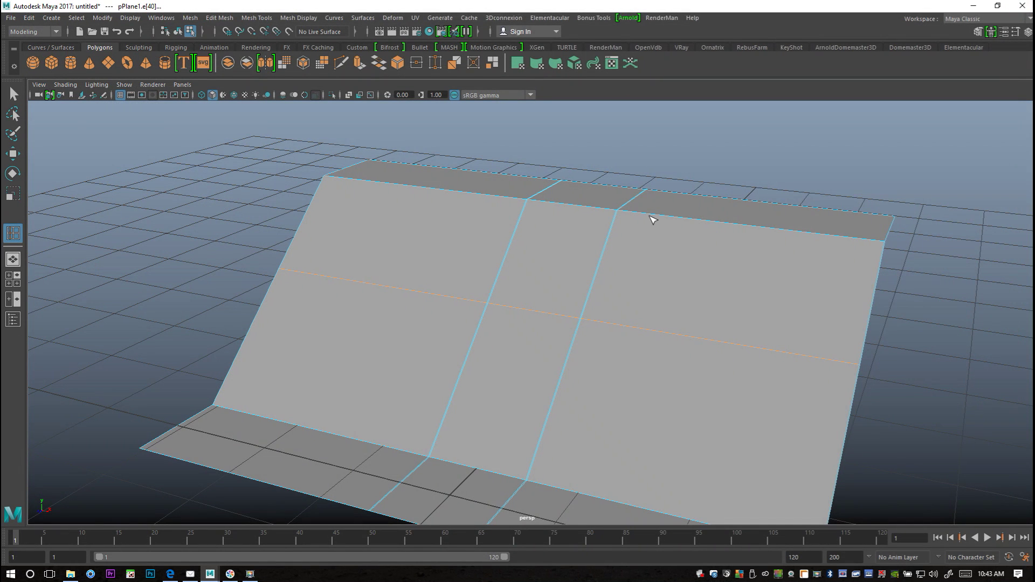
# Open the mesh's attributes and look through the nodes of its construction history.
pyautogui.hotkey('ctrl', 'a')
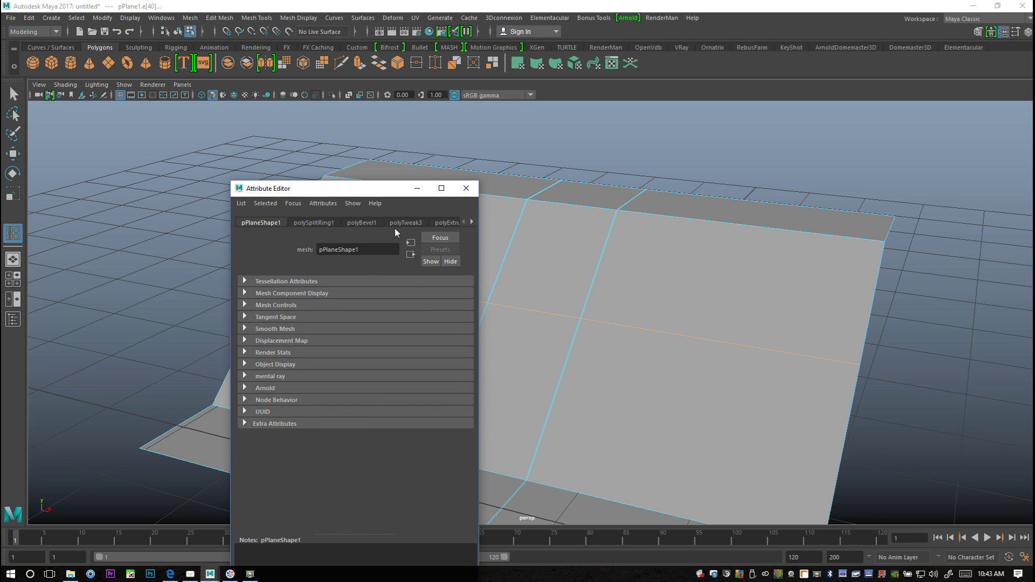
pyautogui.click(473, 222)
pyautogui.click(473, 222)
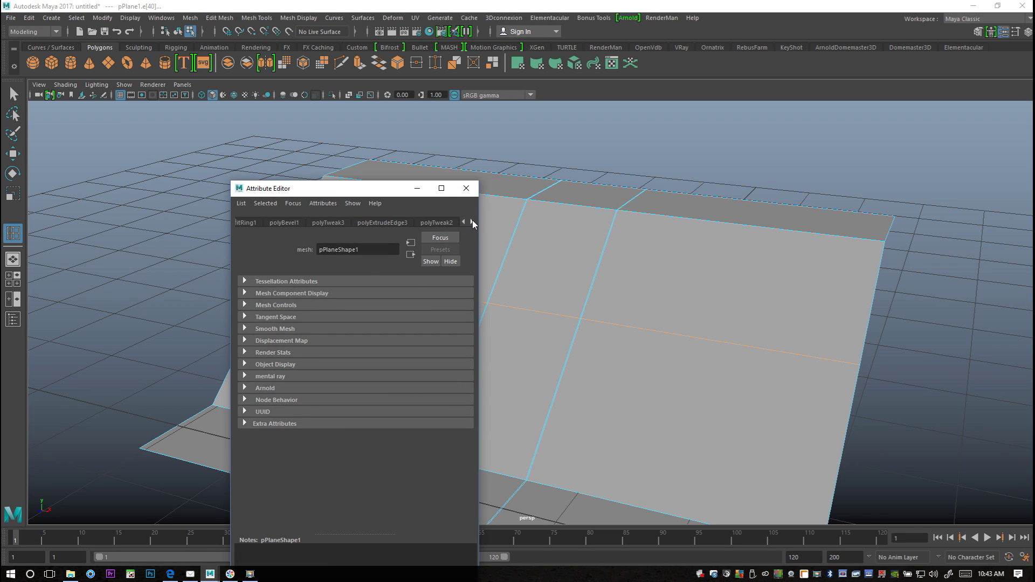
pyautogui.click(472, 222)
pyautogui.click(472, 221)
pyautogui.click(472, 222)
pyautogui.click(473, 222)
pyautogui.click(472, 221)
pyautogui.click(472, 222)
pyautogui.click(467, 222)
pyautogui.click(467, 221)
pyautogui.click(467, 221)
pyautogui.click(468, 222)
pyautogui.click(468, 222)
pyautogui.click(468, 221)
pyautogui.click(468, 222)
pyautogui.click(468, 221)
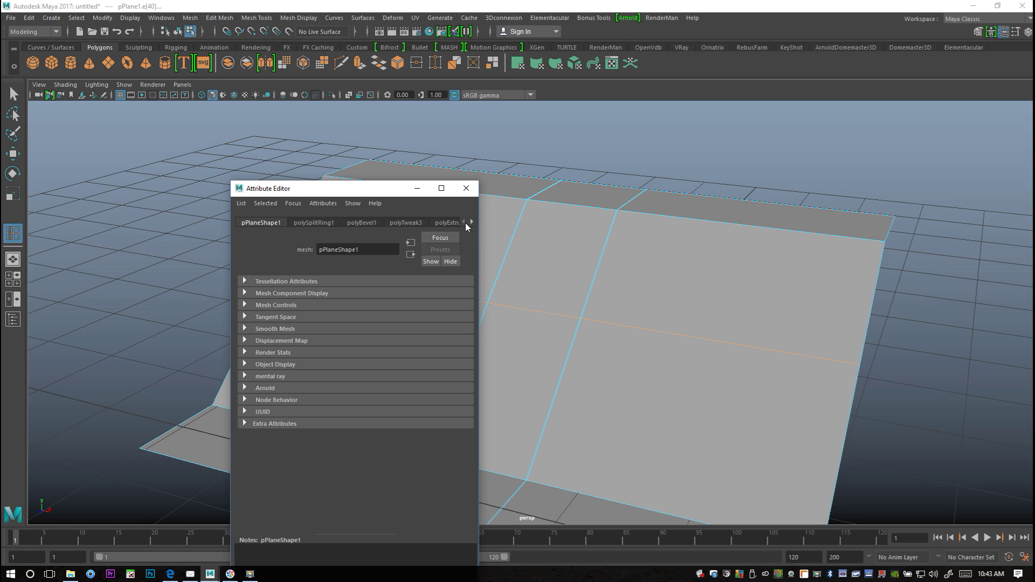
pyautogui.click(471, 222)
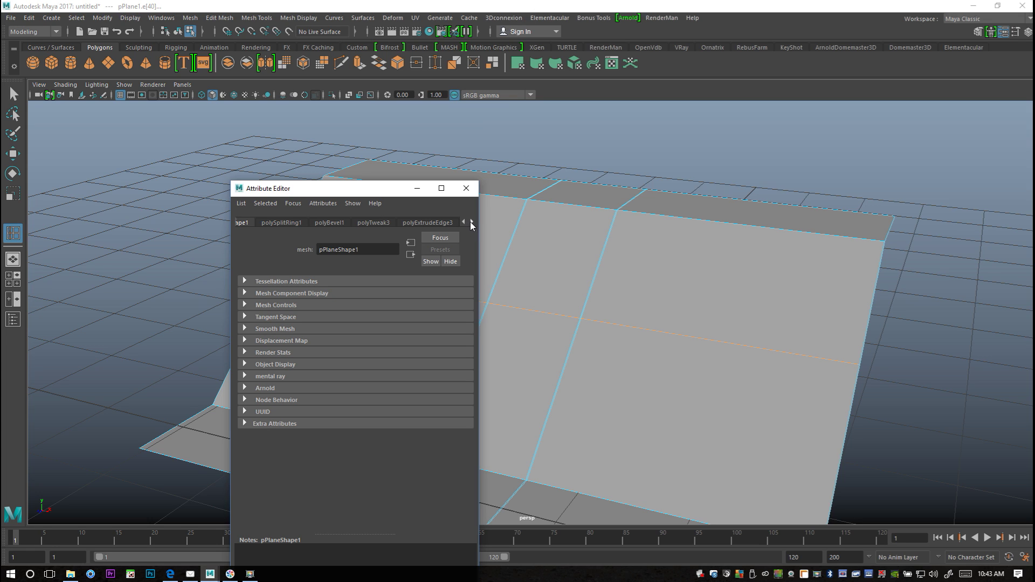
pyautogui.click(472, 221)
pyautogui.click(463, 221)
pyautogui.click(463, 222)
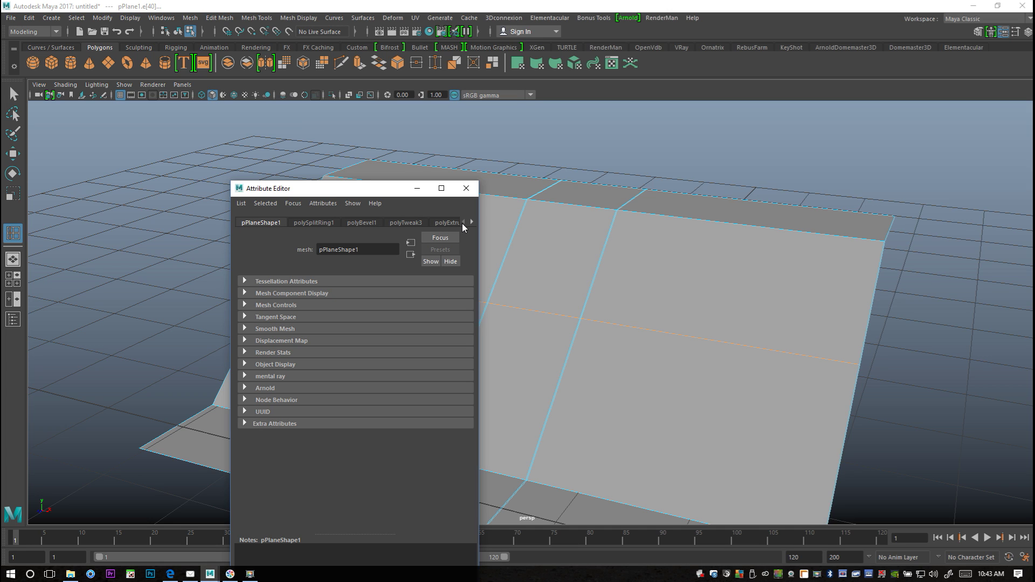
# Set the slope's edge loop split type to Multi with 28 divisions, and close the attributes.
pyautogui.click(323, 224)
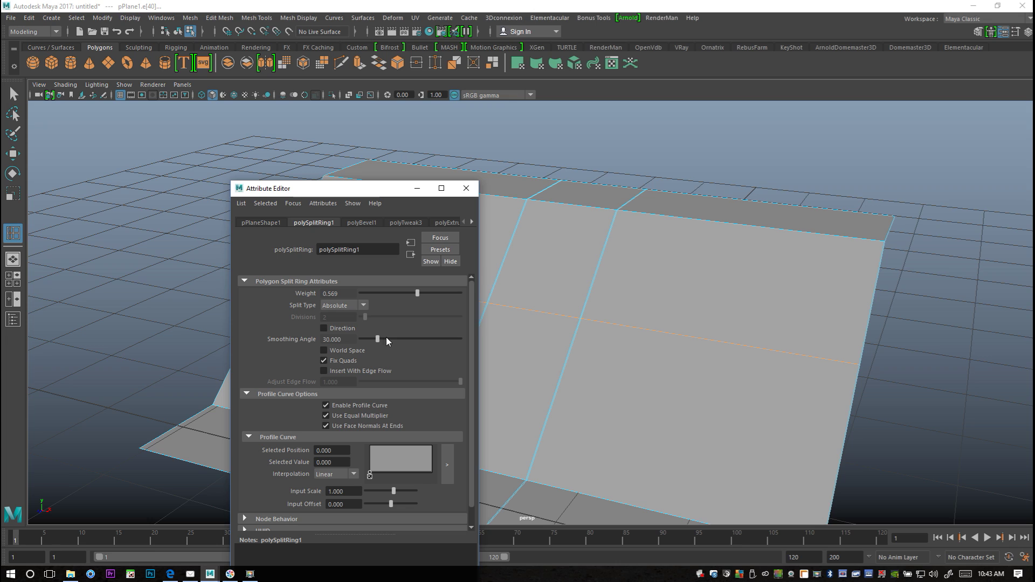
pyautogui.click(340, 305)
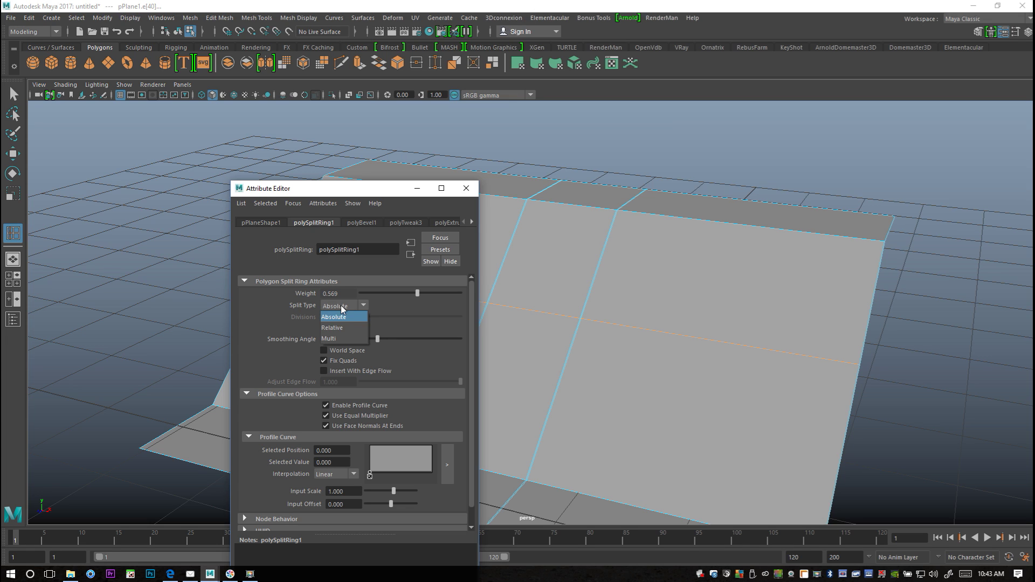
pyautogui.click(344, 340)
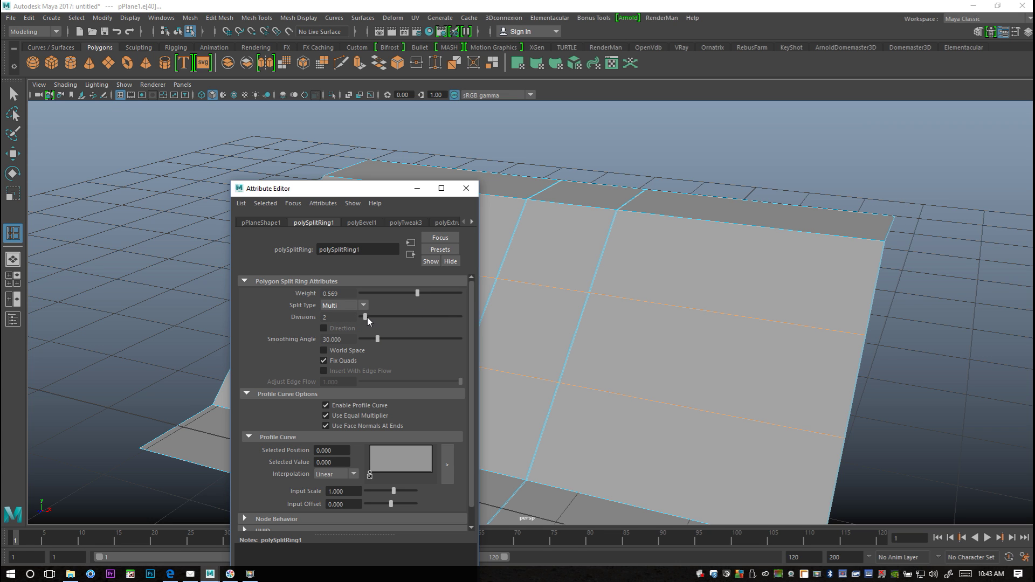
pyautogui.moveTo(365, 317); pyautogui.dragTo(420, 319)
pyautogui.doubleClick(341, 318)
pyautogui.write('2')
pyautogui.press('Return')
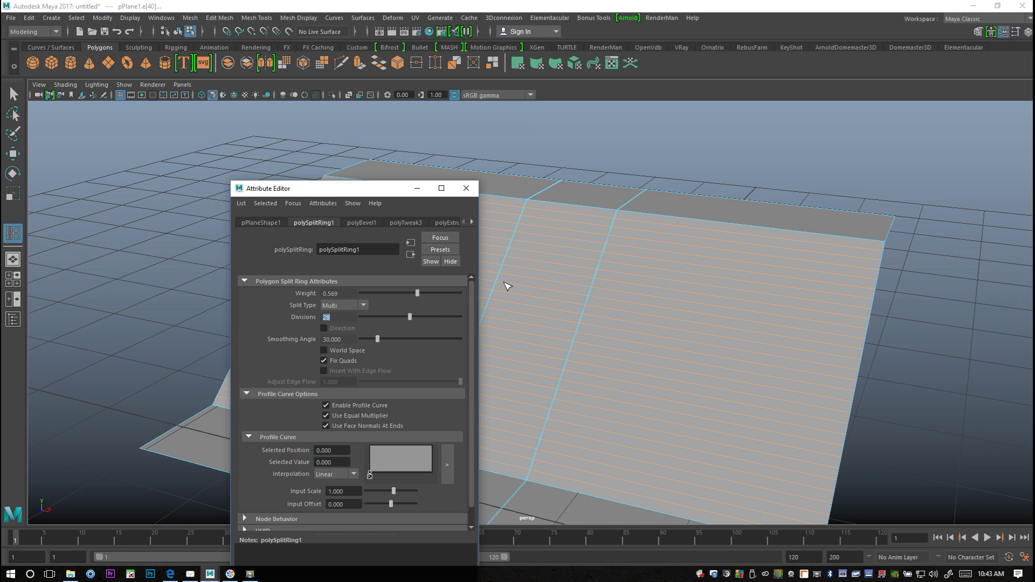
pyautogui.click(466, 188)
# Select every second horizontal edge in the narrow central strip of the slope, from just below the ledge down to the base.
pyautogui.keyDown('alt'); pyautogui.moveTo(579, 385); pyautogui.dragTo(554, 372); pyautogui.keyUp('alt')
pyautogui.keyDown('alt'); pyautogui.moveTo(555, 372); pyautogui.dragTo(620, 322, button='right'); pyautogui.keyUp('alt')
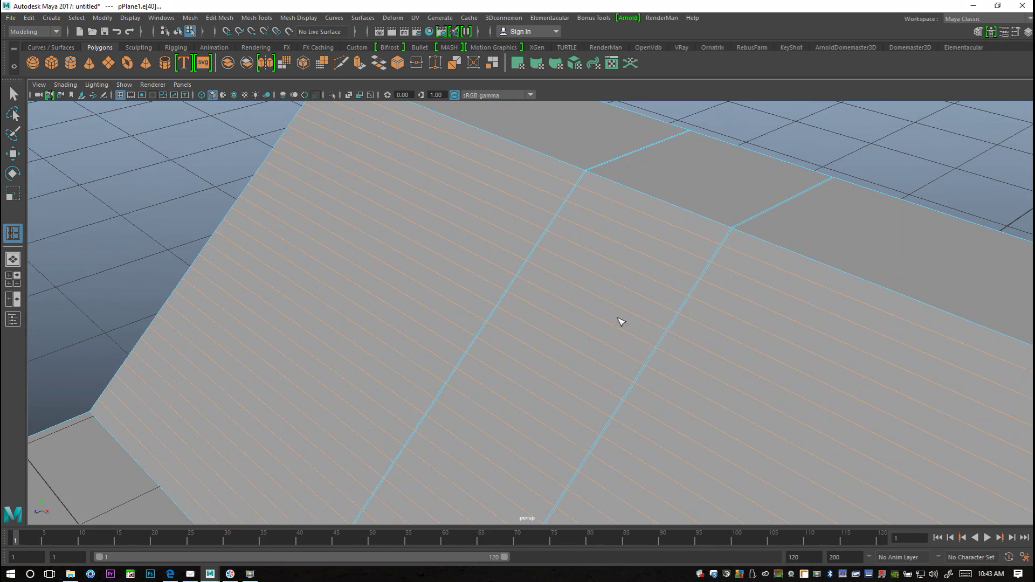
pyautogui.moveTo(642, 218)
pyautogui.mouseDown(button='right')
pyautogui.moveTo(642, 189)
pyautogui.moveTo(641, 200)
pyautogui.mouseUp(button='right')
pyautogui.click(766, 125)
pyautogui.moveTo(644, 218); pyautogui.dragTo(640, 205, button='right')
pyautogui.press('q')
pyautogui.click(640, 214)
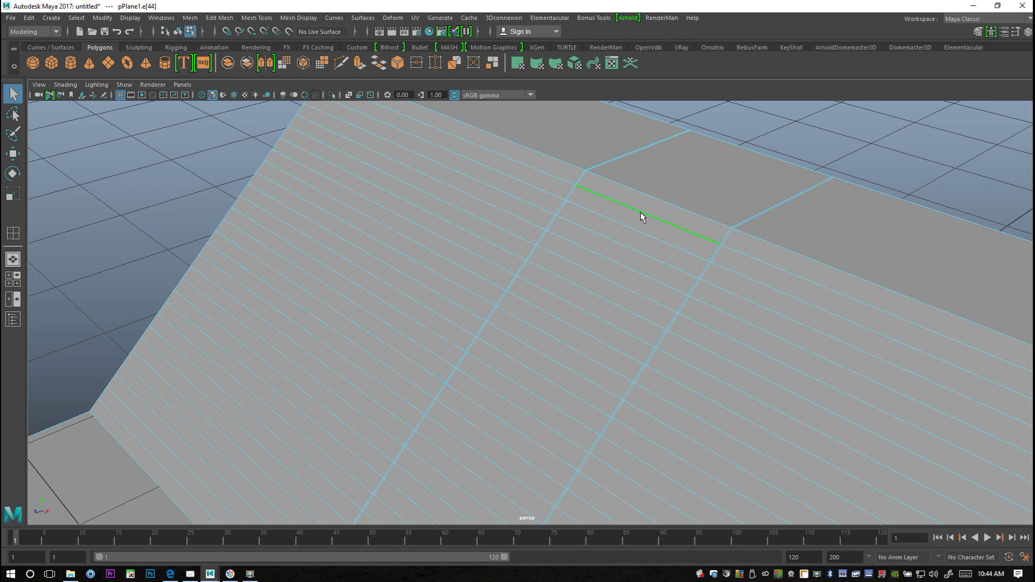
pyautogui.keyDown('shift'); pyautogui.click(615, 248); pyautogui.keyUp('shift')
pyautogui.keyDown('shift'); pyautogui.click(592, 274); pyautogui.keyUp('shift')
pyautogui.keyDown('shift'); pyautogui.click(566, 312); pyautogui.keyUp('shift')
pyautogui.keyDown('shift'); pyautogui.click(536, 348); pyautogui.keyUp('shift')
pyautogui.keyDown('alt'); pyautogui.moveTo(626, 434); pyautogui.dragTo(673, 249, button='middle'); pyautogui.keyUp('alt')
pyautogui.keyDown('shift'); pyautogui.click(533, 250); pyautogui.keyUp('shift')
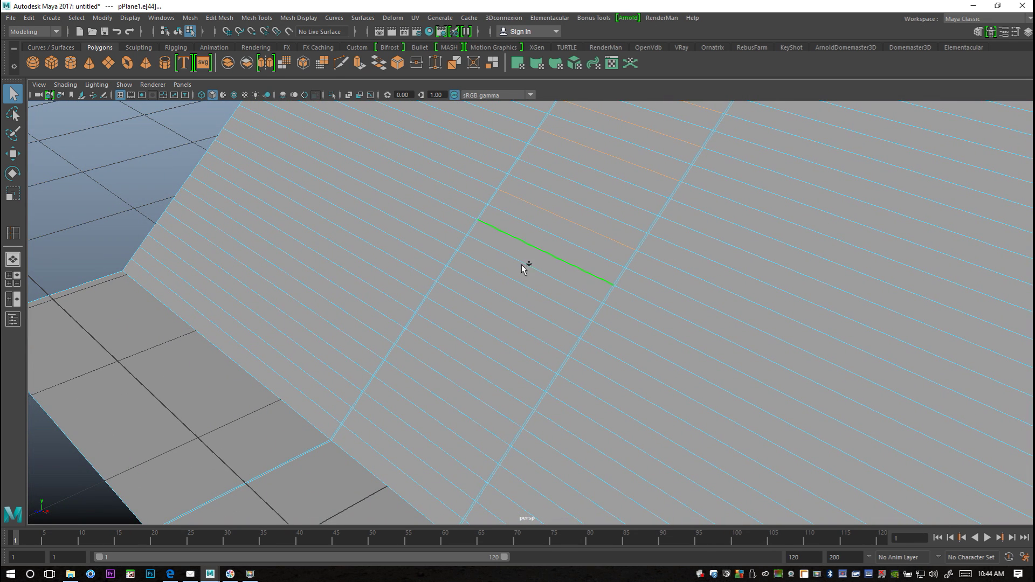
pyautogui.keyDown('shift'); pyautogui.click(514, 286); pyautogui.keyUp('shift')
pyautogui.keyDown('shift'); pyautogui.click(499, 317); pyautogui.keyUp('shift')
pyautogui.keyDown('shift'); pyautogui.click(477, 350); pyautogui.keyUp('shift')
pyautogui.keyDown('shift'); pyautogui.click(459, 388); pyautogui.keyUp('shift')
pyautogui.keyDown('shift'); pyautogui.click(427, 435); pyautogui.keyUp('shift')
pyautogui.keyDown('shift'); pyautogui.click(412, 455); pyautogui.keyUp('shift')
pyautogui.keyDown('shift'); pyautogui.click(386, 484); pyautogui.keyUp('shift')
# Move the selected central strip edges horizontally into the slope to form a sawtooth profile.
pyautogui.keyDown('alt'); pyautogui.moveTo(386, 484); pyautogui.dragTo(584, 459); pyautogui.keyUp('alt')
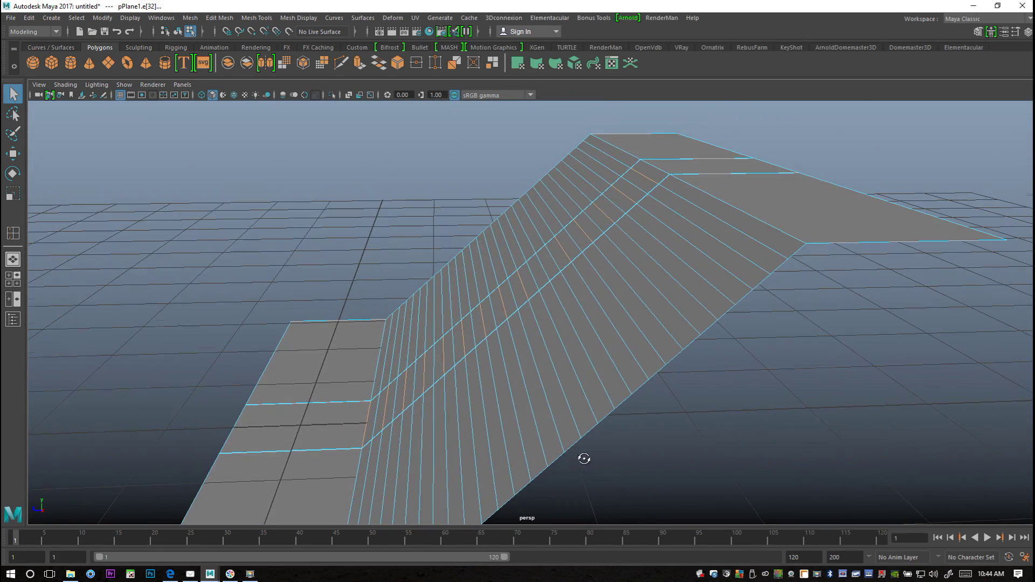
pyautogui.press('w')
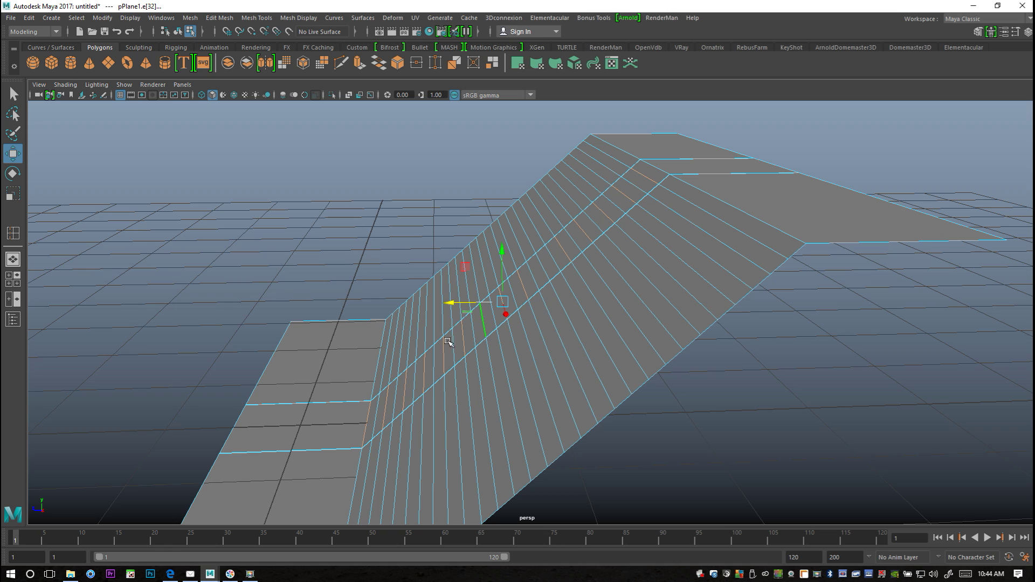
pyautogui.moveTo(449, 306); pyautogui.dragTo(458, 302)
pyautogui.scroll(3, 689, 370)
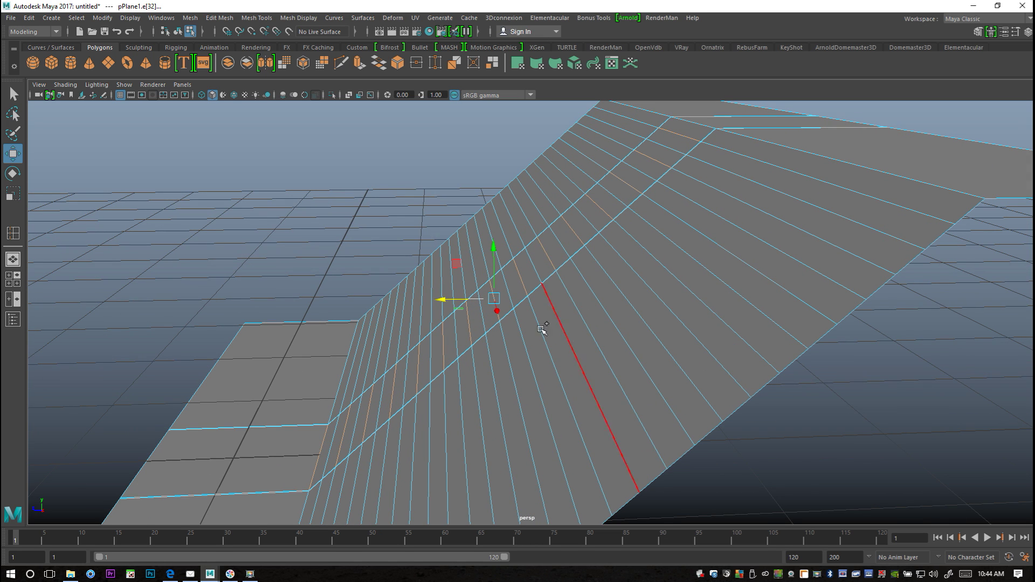
pyautogui.moveTo(445, 299); pyautogui.dragTo(471, 299)
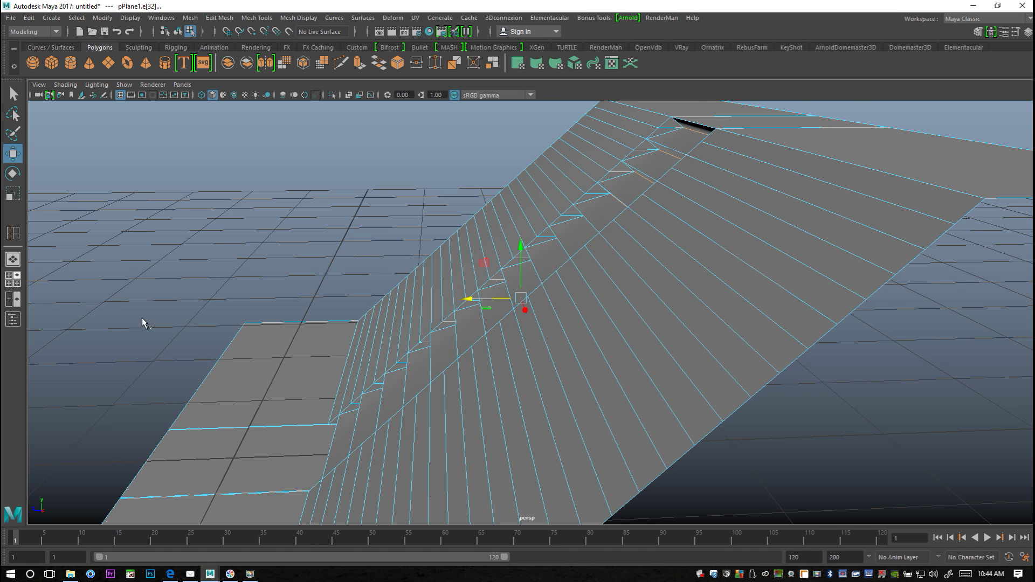
# In the side view, shift the selected edges horizontally and lower them so the steps have vertical risers and flat treads.
pyautogui.click(13, 279)
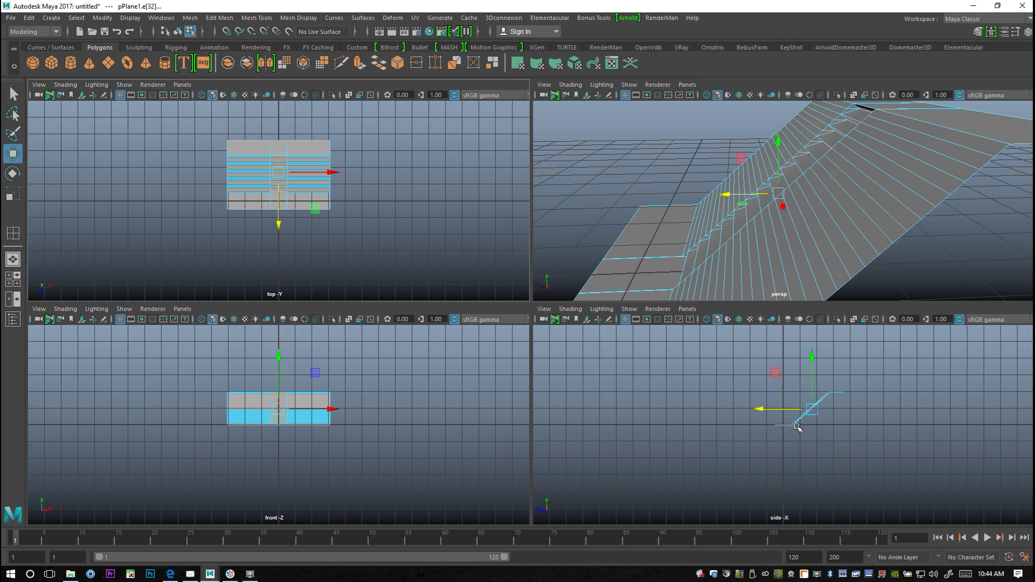
pyautogui.press('space')
pyautogui.scroll(5, 696, 418)
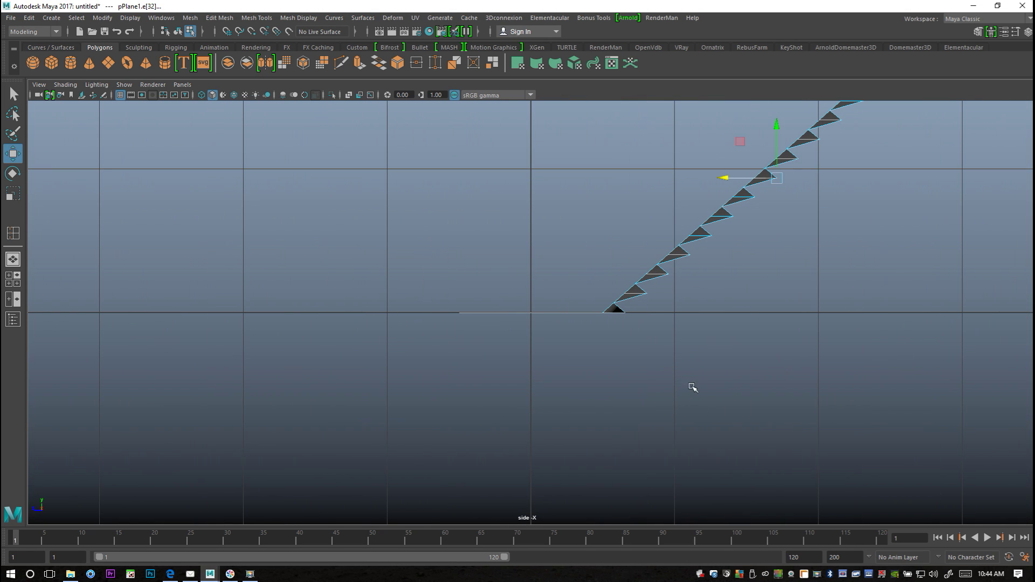
pyautogui.keyDown('alt'); pyautogui.moveTo(742, 362); pyautogui.dragTo(584, 419, button='middle'); pyautogui.keyUp('alt')
pyautogui.keyDown('alt'); pyautogui.moveTo(584, 419); pyautogui.dragTo(638, 349, button='right'); pyautogui.keyUp('alt')
pyautogui.keyDown('alt'); pyautogui.moveTo(638, 345); pyautogui.dragTo(634, 412, button='middle'); pyautogui.keyUp('alt')
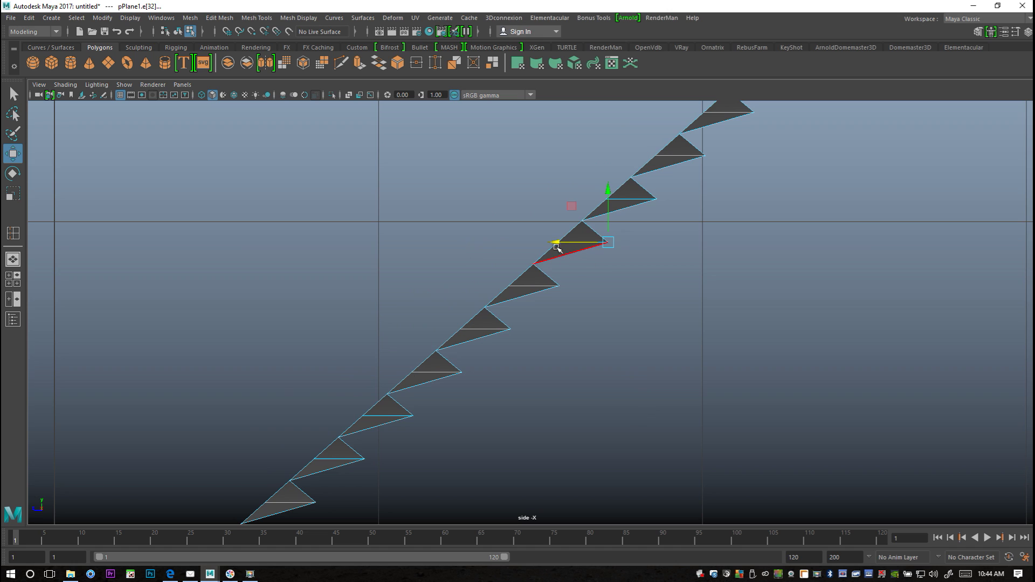
pyautogui.moveTo(558, 243); pyautogui.dragTo(532, 245)
pyautogui.moveTo(584, 192); pyautogui.dragTo(585, 213)
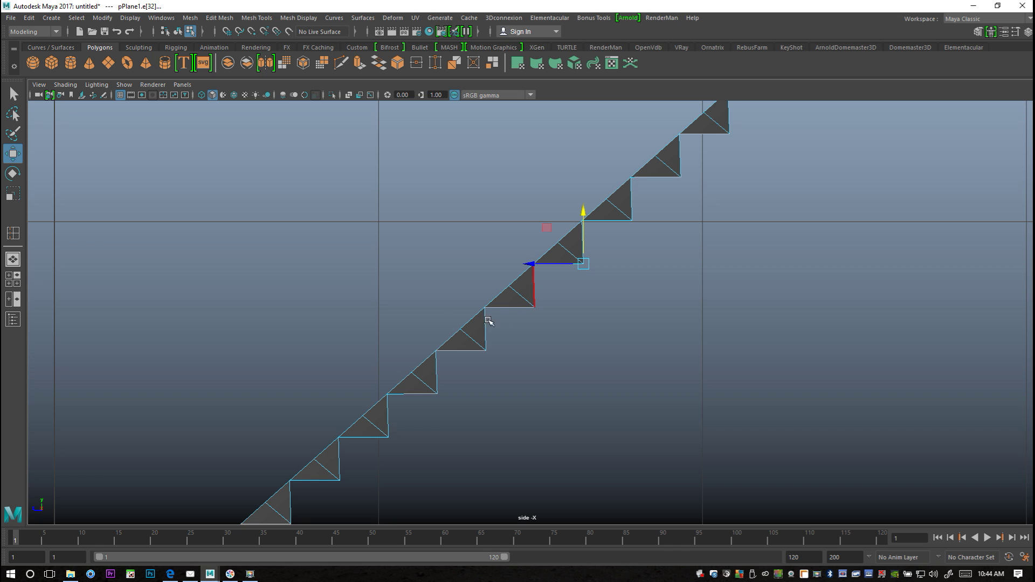
# Return to the perspective view, switch to object mode and select the whole stair mesh.
pyautogui.click(8, 279)
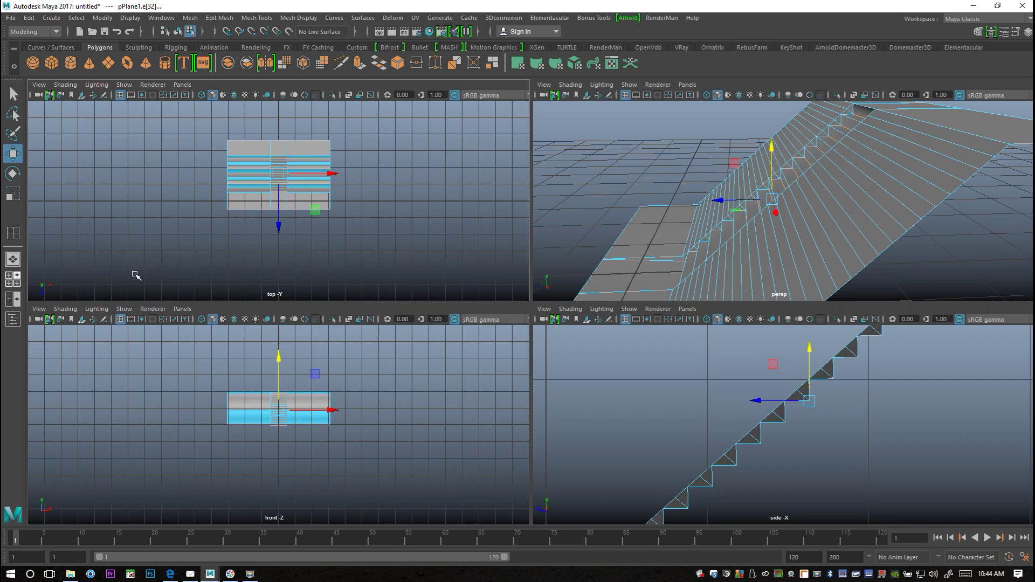
pyautogui.press('space')
pyautogui.keyDown('alt'); pyautogui.moveTo(723, 347); pyautogui.dragTo(752, 339); pyautogui.keyUp('alt')
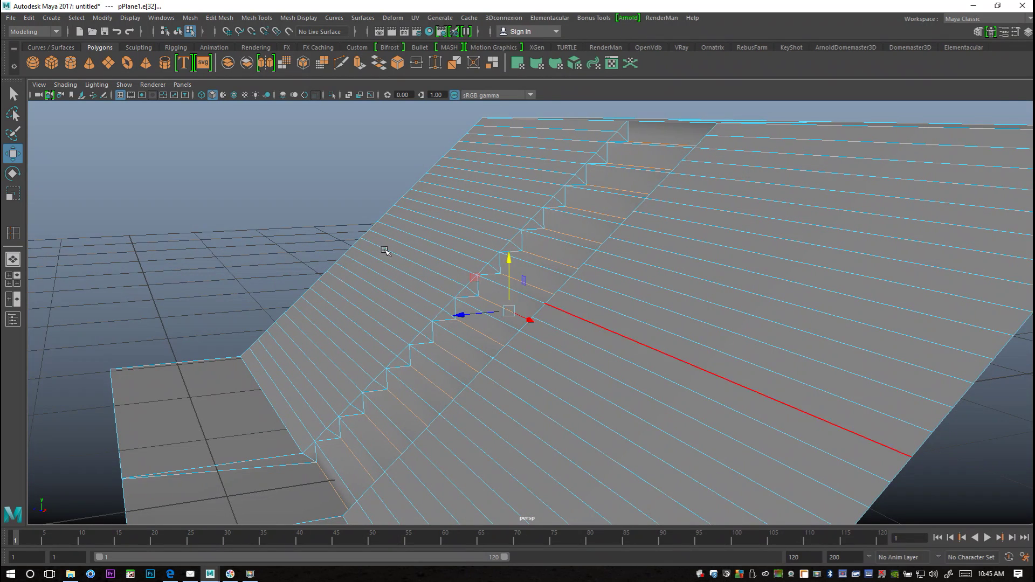
pyautogui.click(289, 194)
pyautogui.moveTo(289, 193); pyautogui.dragTo(317, 178, button='right')
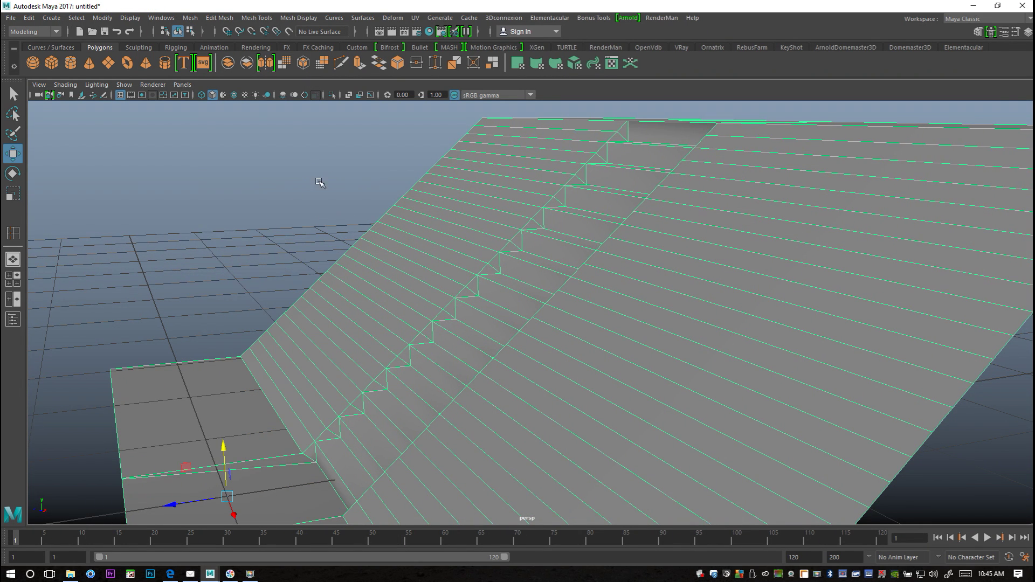
pyautogui.click(276, 218)
pyautogui.click(531, 375)
pyautogui.keyDown('alt'); pyautogui.moveTo(901, 420); pyautogui.dragTo(777, 387); pyautogui.keyUp('alt')
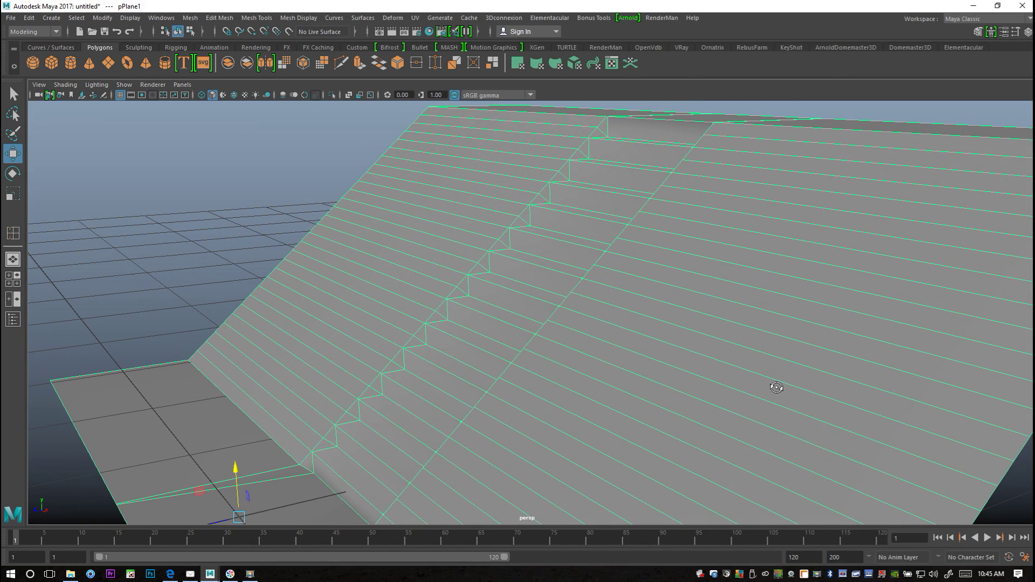